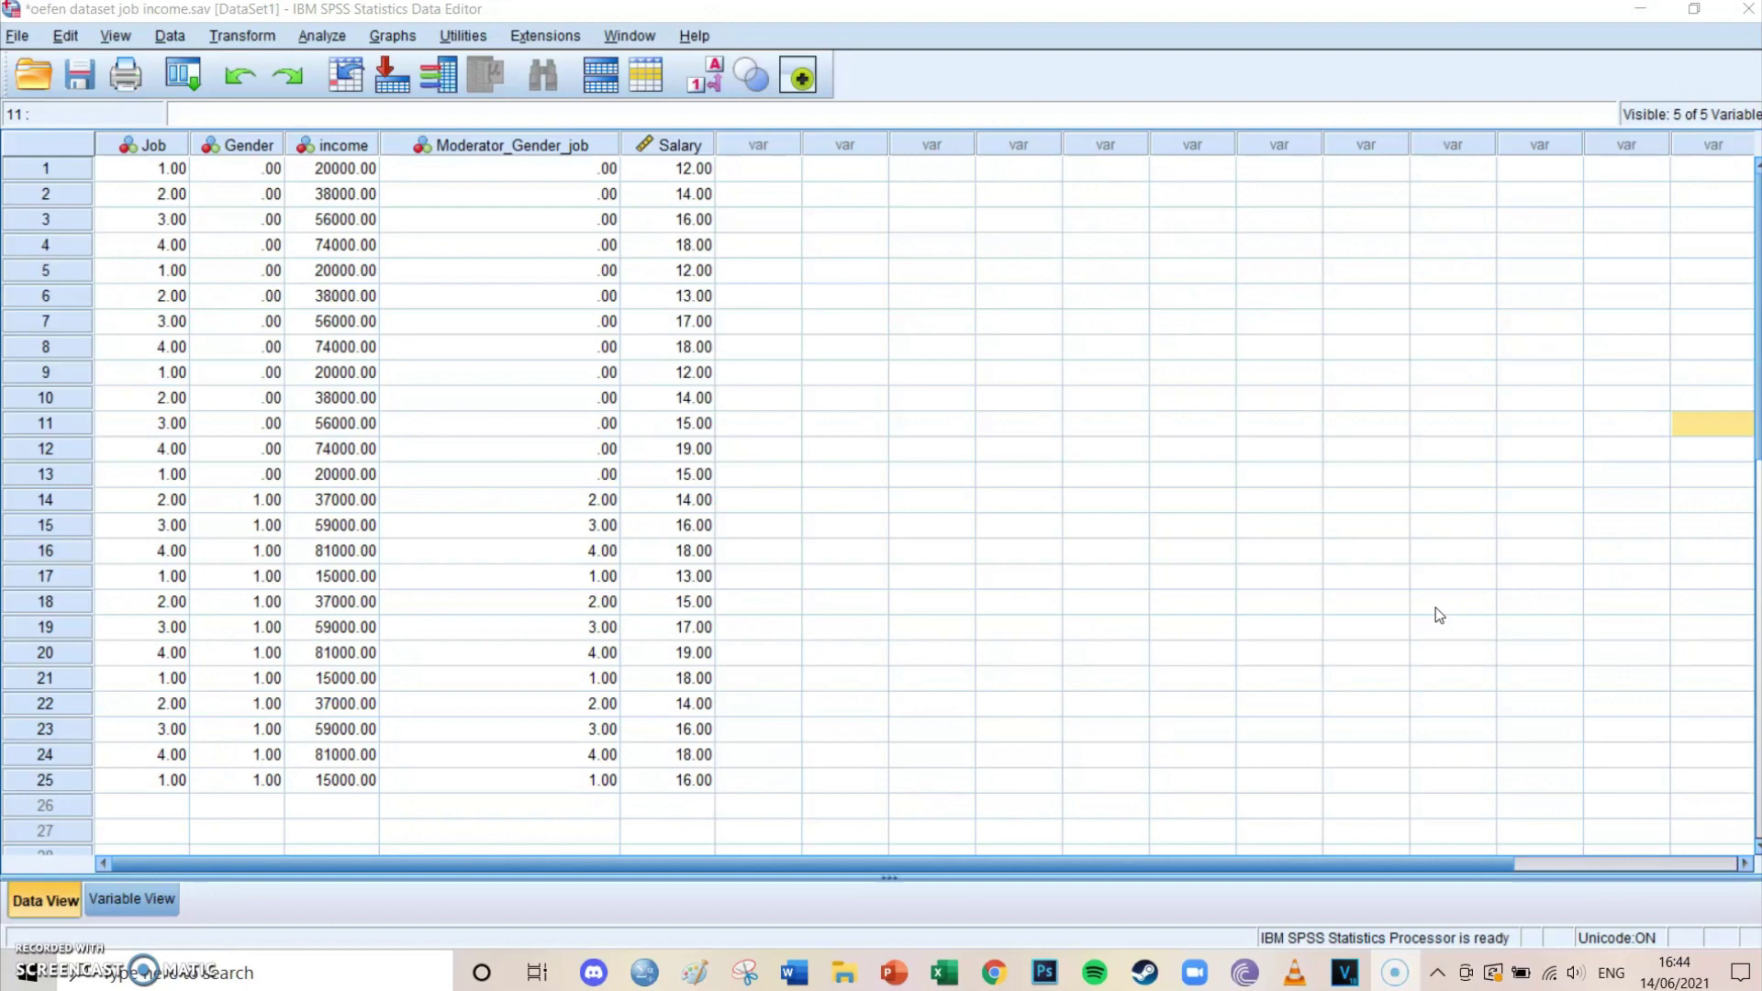
# - Review the mediation diagram in Paint and bring up the quantpsy.org Sobel test page in Chrome
pyautogui.click(694, 964)
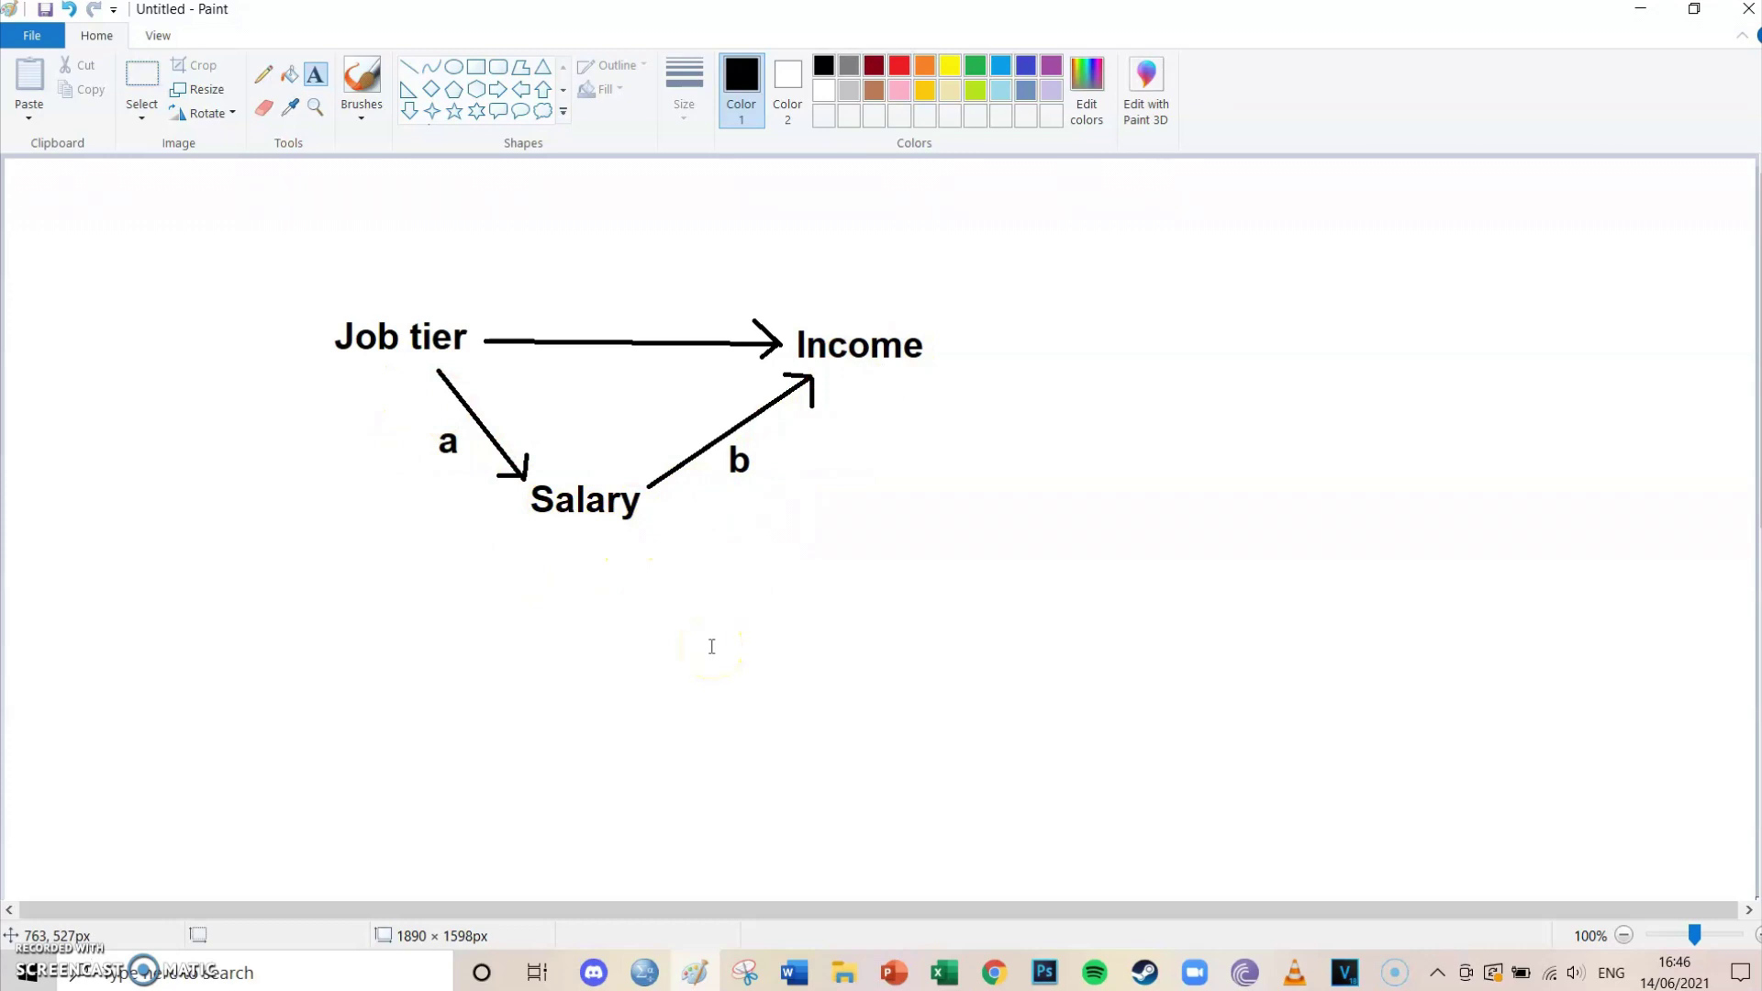
pyautogui.click(673, 715)
pyautogui.click(994, 973)
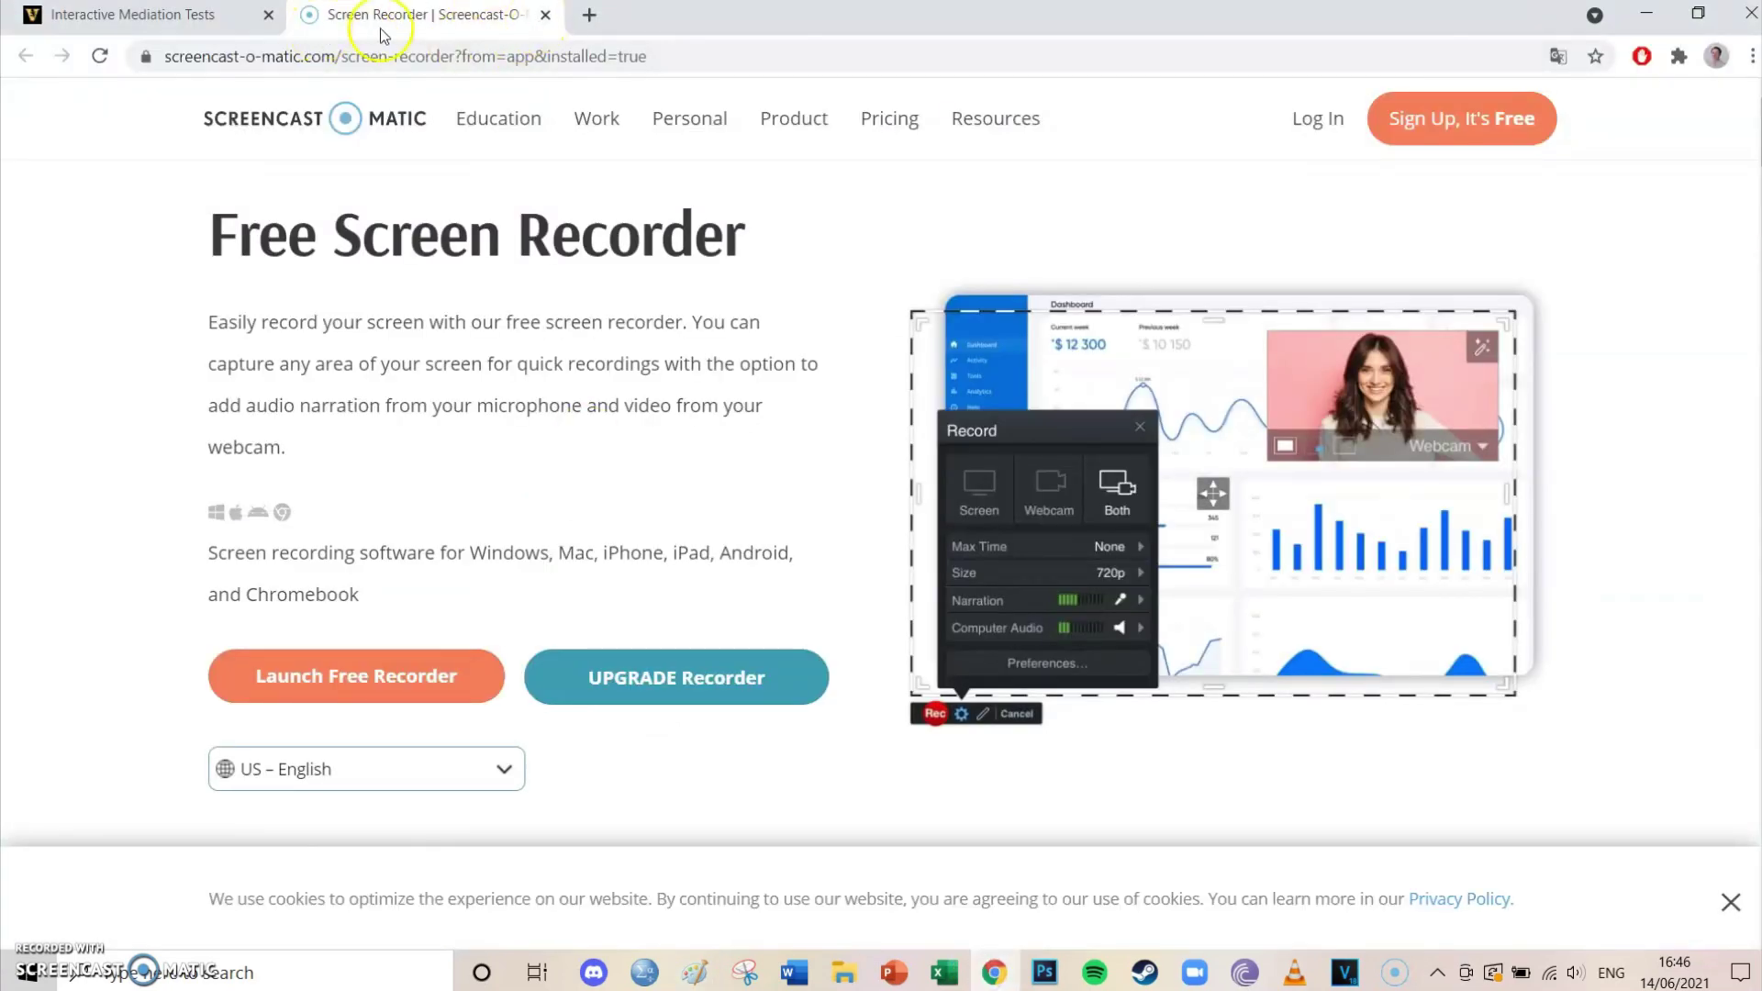
pyautogui.click(96, 14)
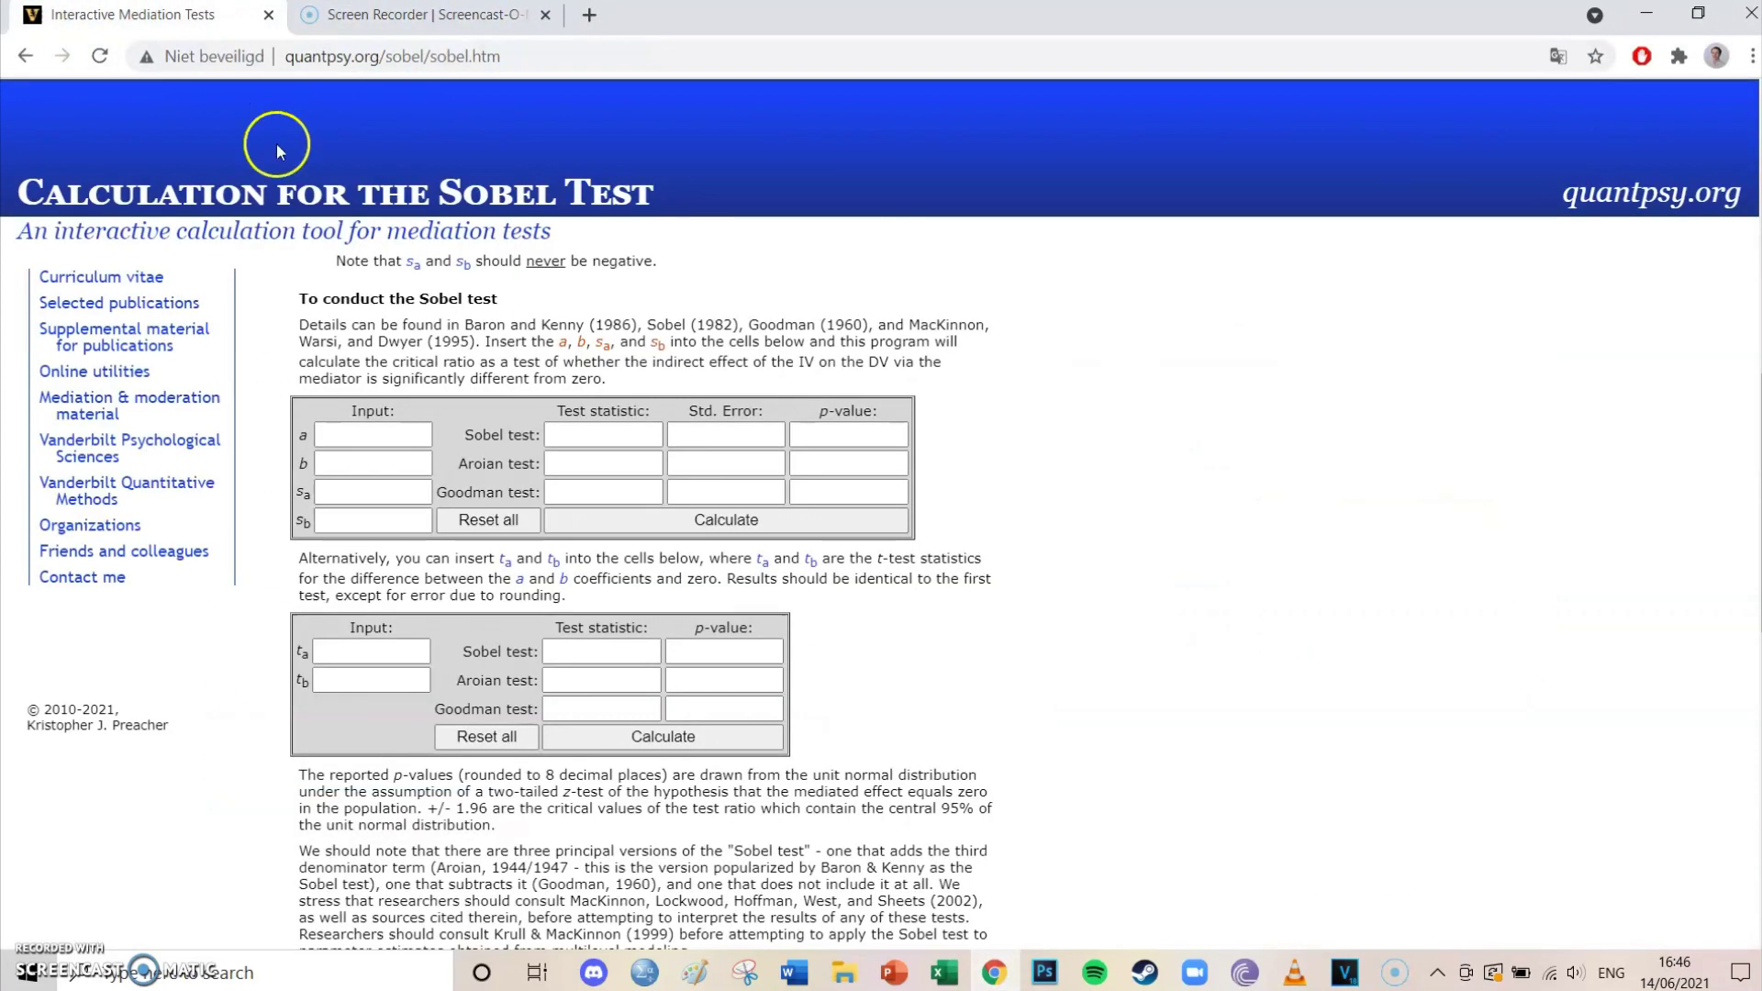
# - Search Google for "sobel test calculator" in a new tab, view the quantpsy.org result, and close that tab
pyautogui.click(590, 15)
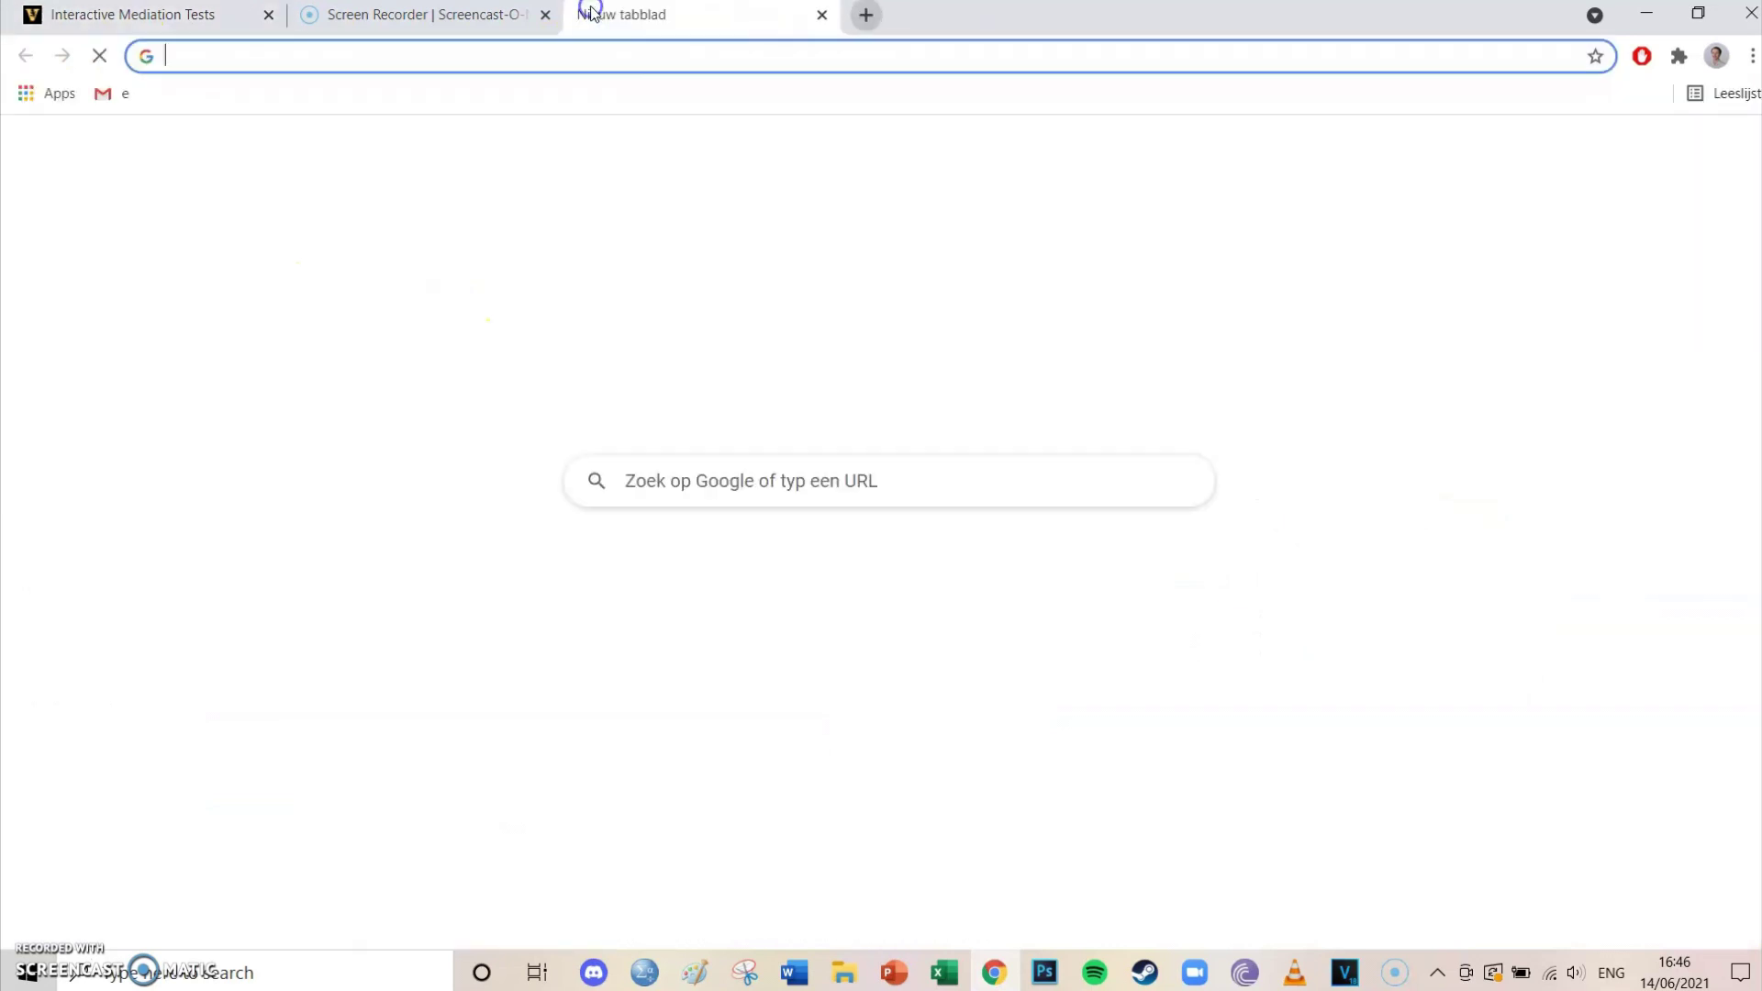
pyautogui.write('sobet')
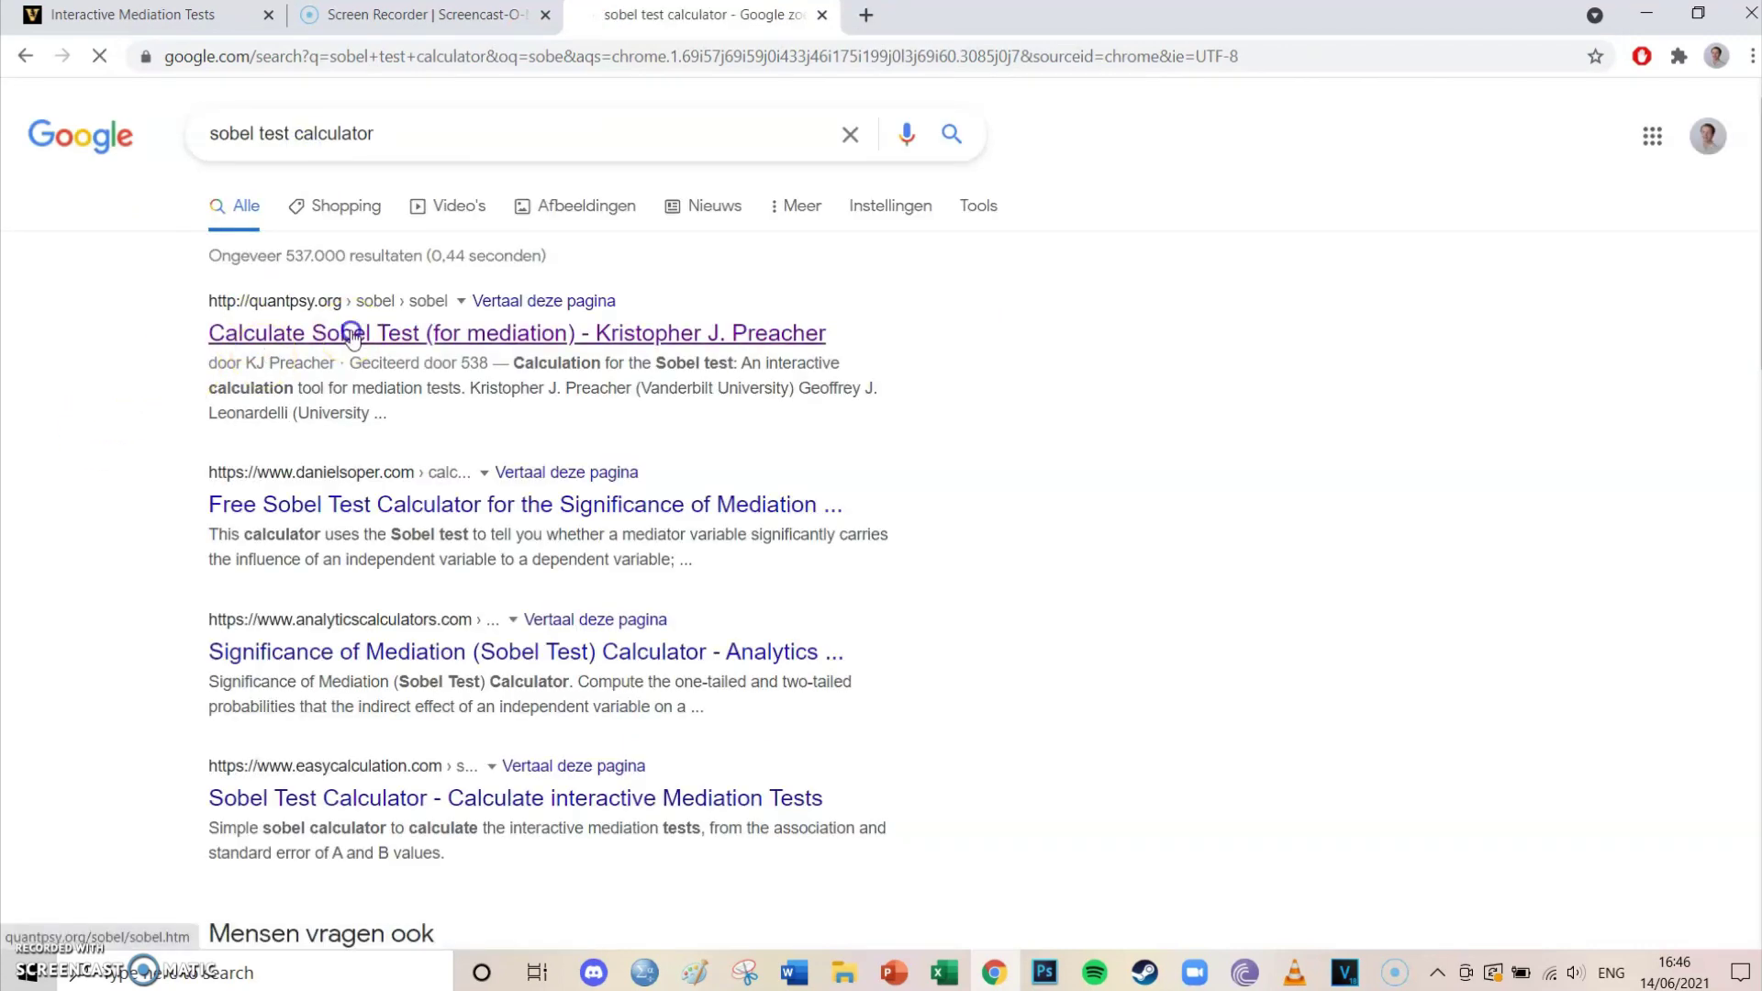
pyautogui.click(351, 333)
pyautogui.scroll(-8, 849, 423)
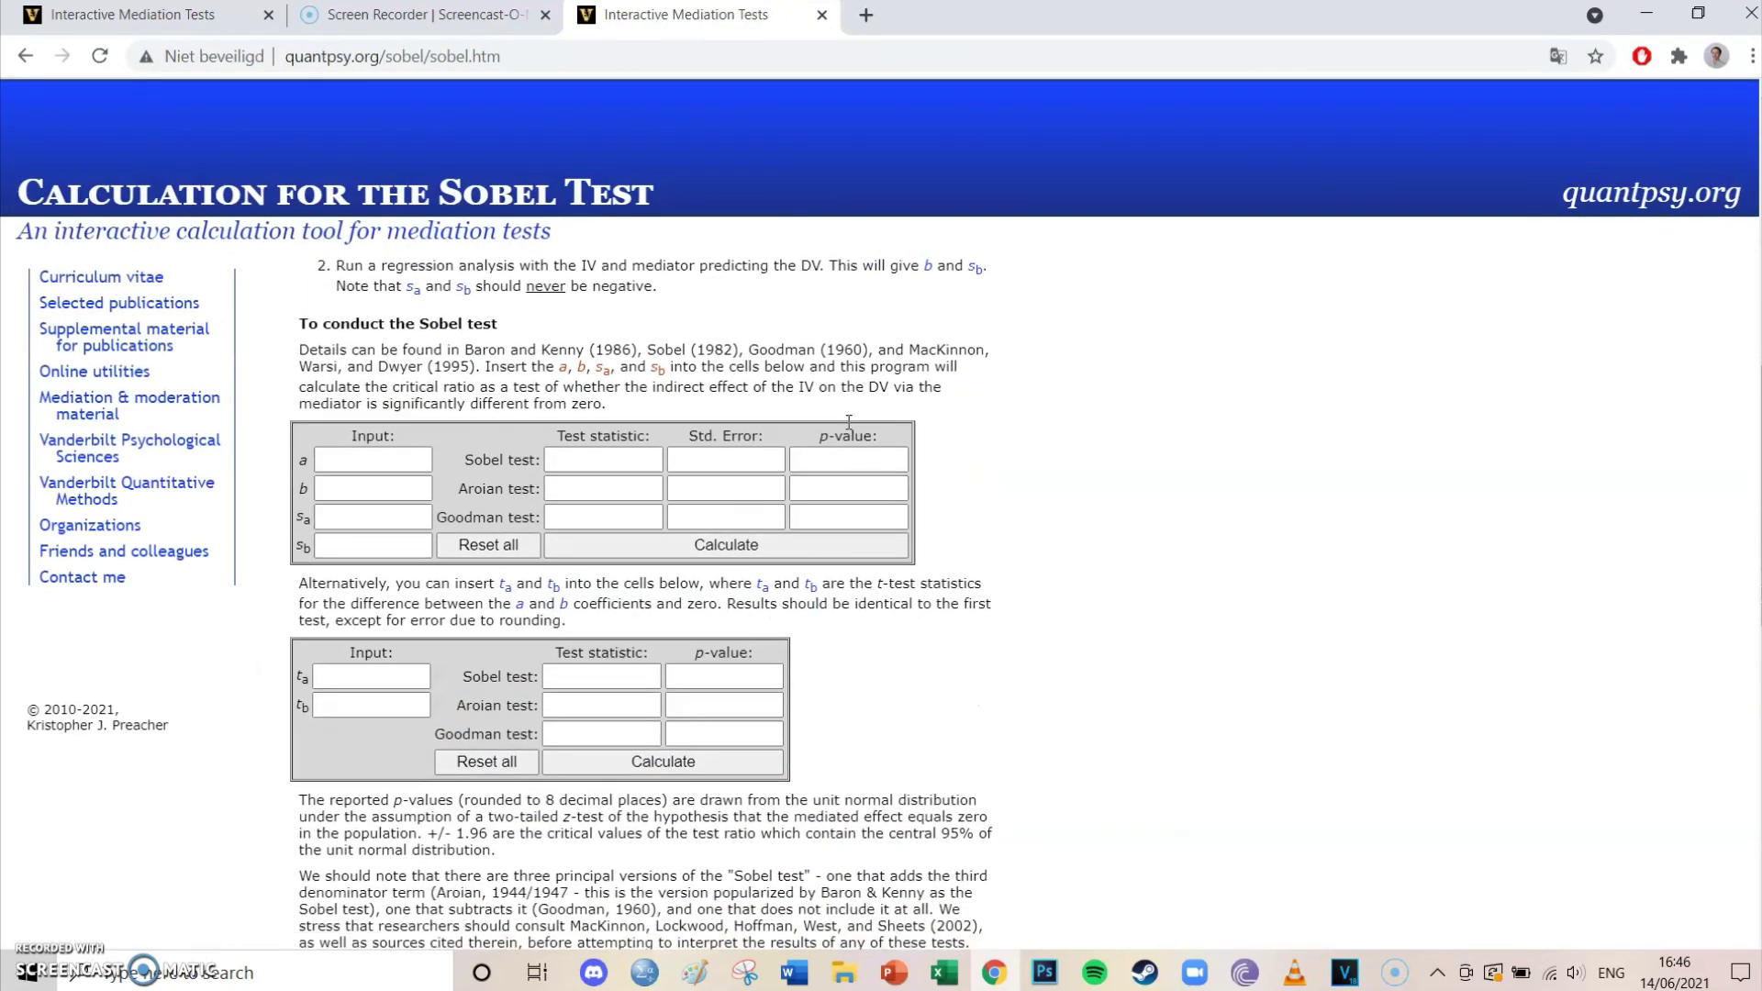
pyautogui.click(823, 18)
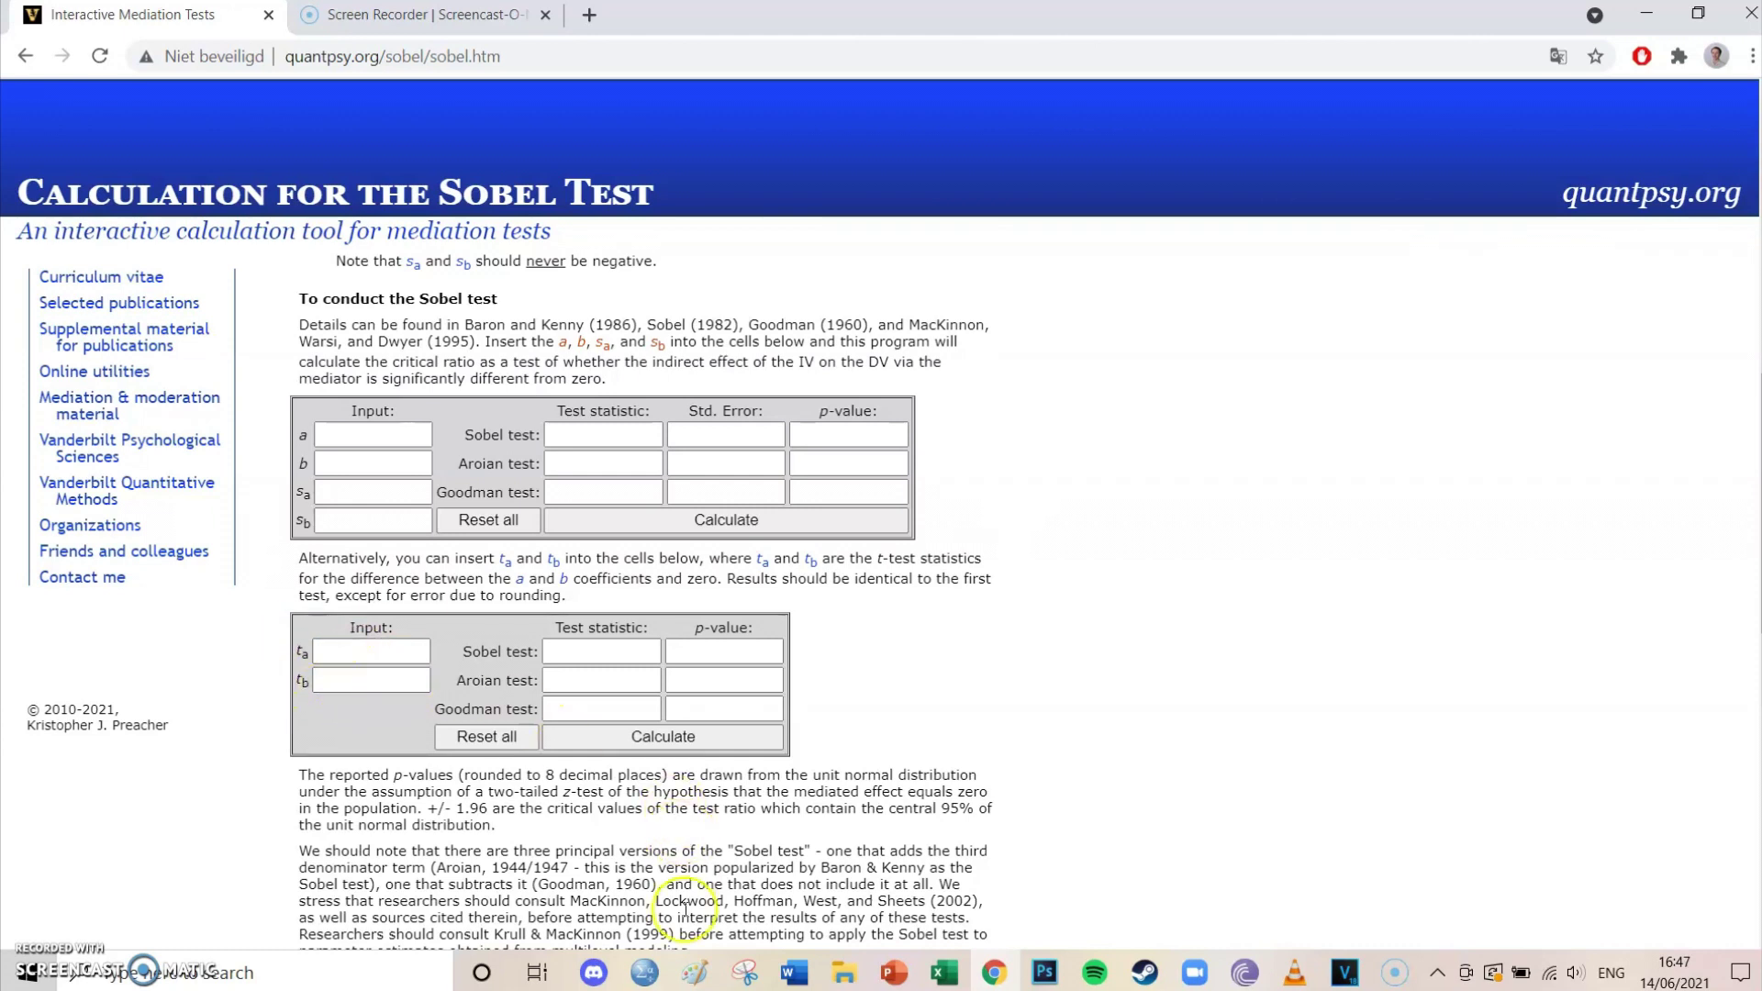
# - Switch to Paint and examine the job tier, salary and income mediation diagram
pyautogui.moveTo(668, 985)
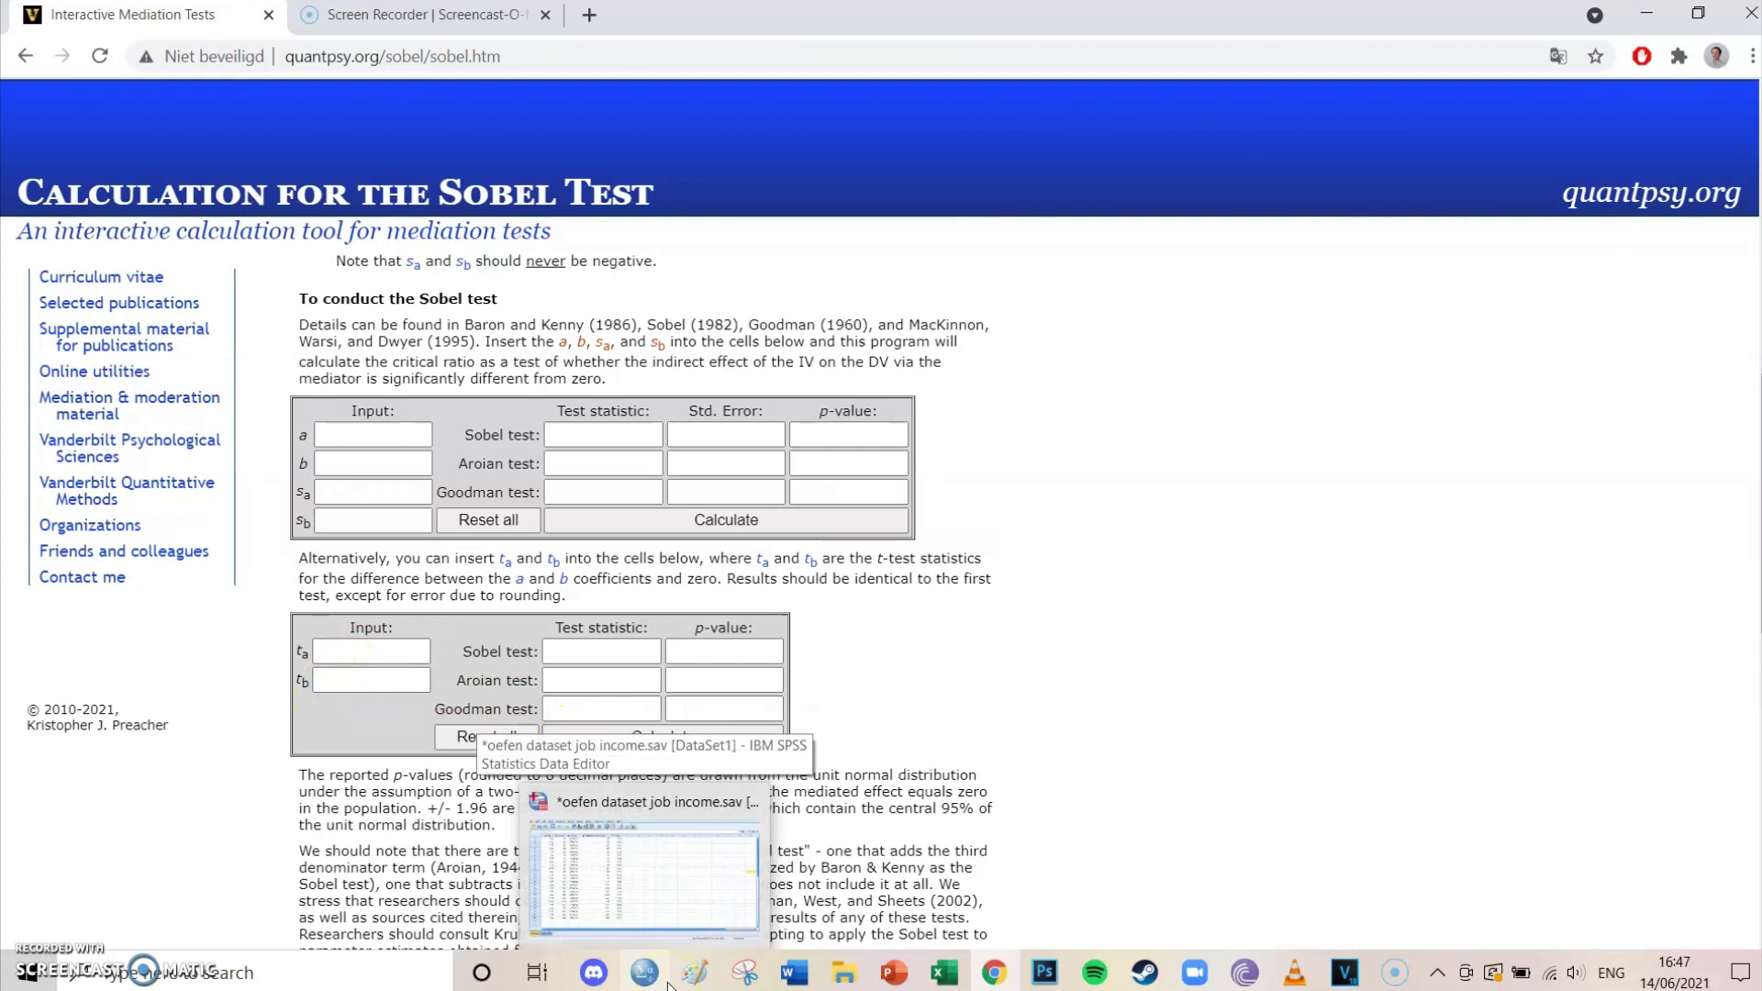
pyautogui.click(668, 985)
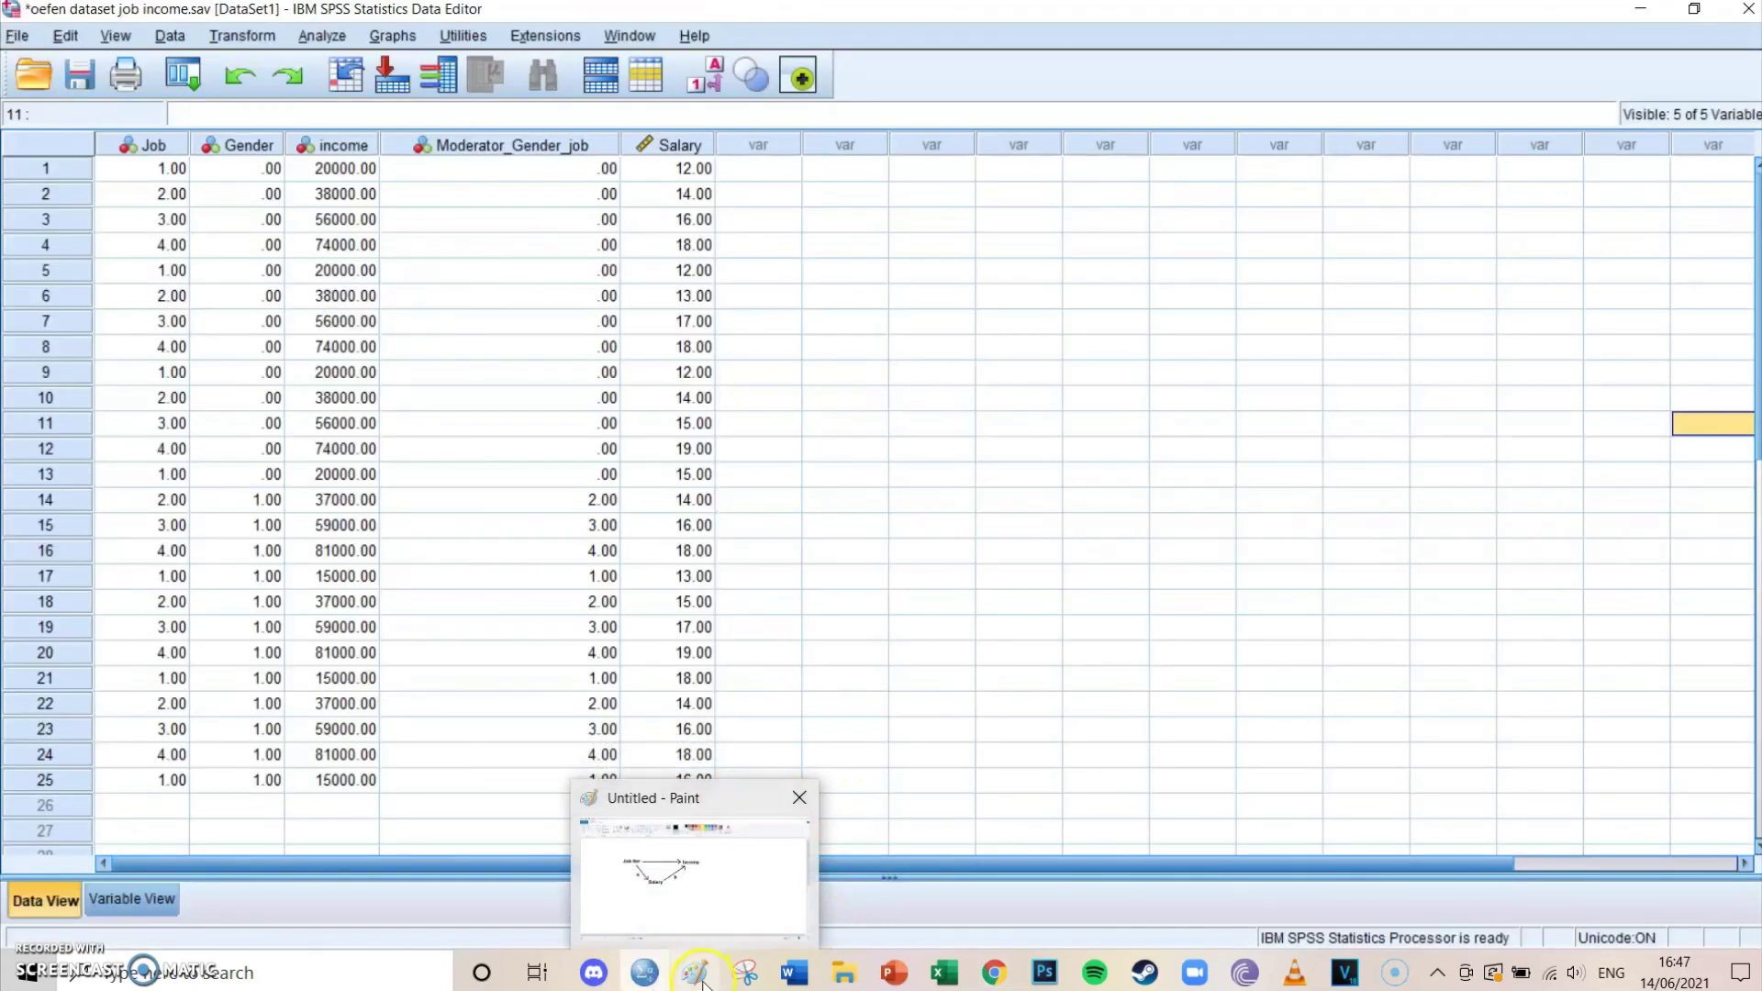
pyautogui.click(698, 985)
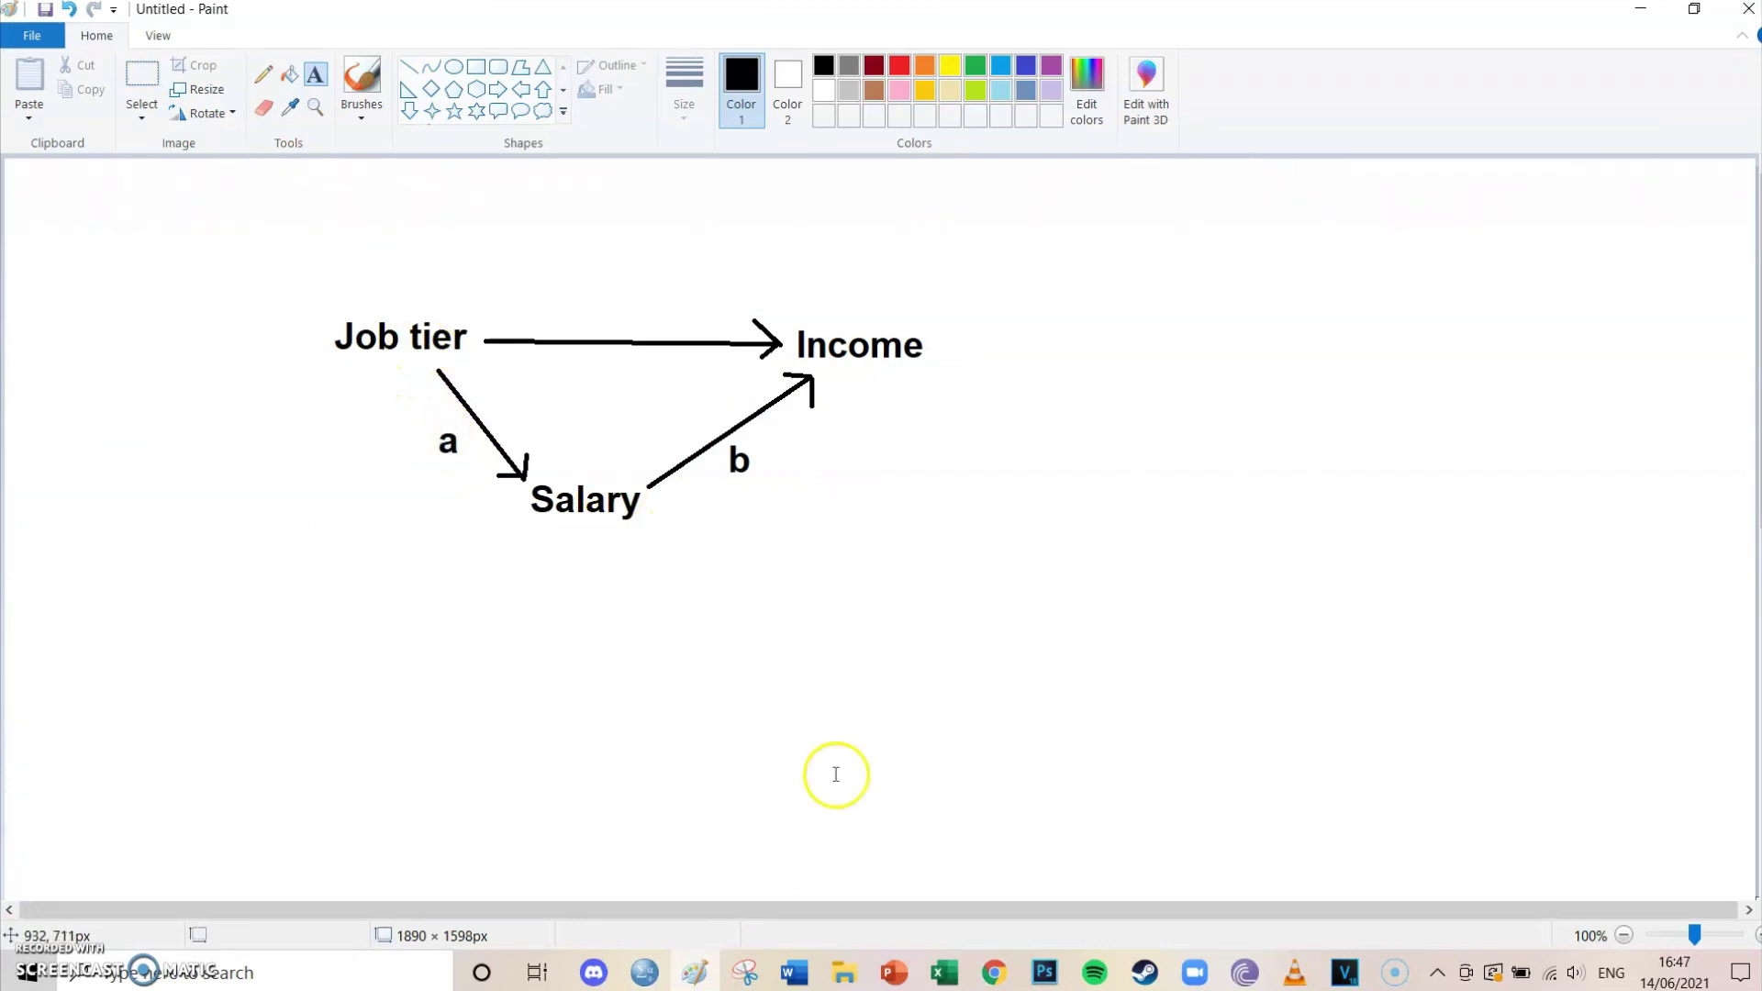
# - Switch to SPSS, open the Linear Regression setup and remove the existing dependent and independent variables
pyautogui.click(646, 981)
pyautogui.click(315, 36)
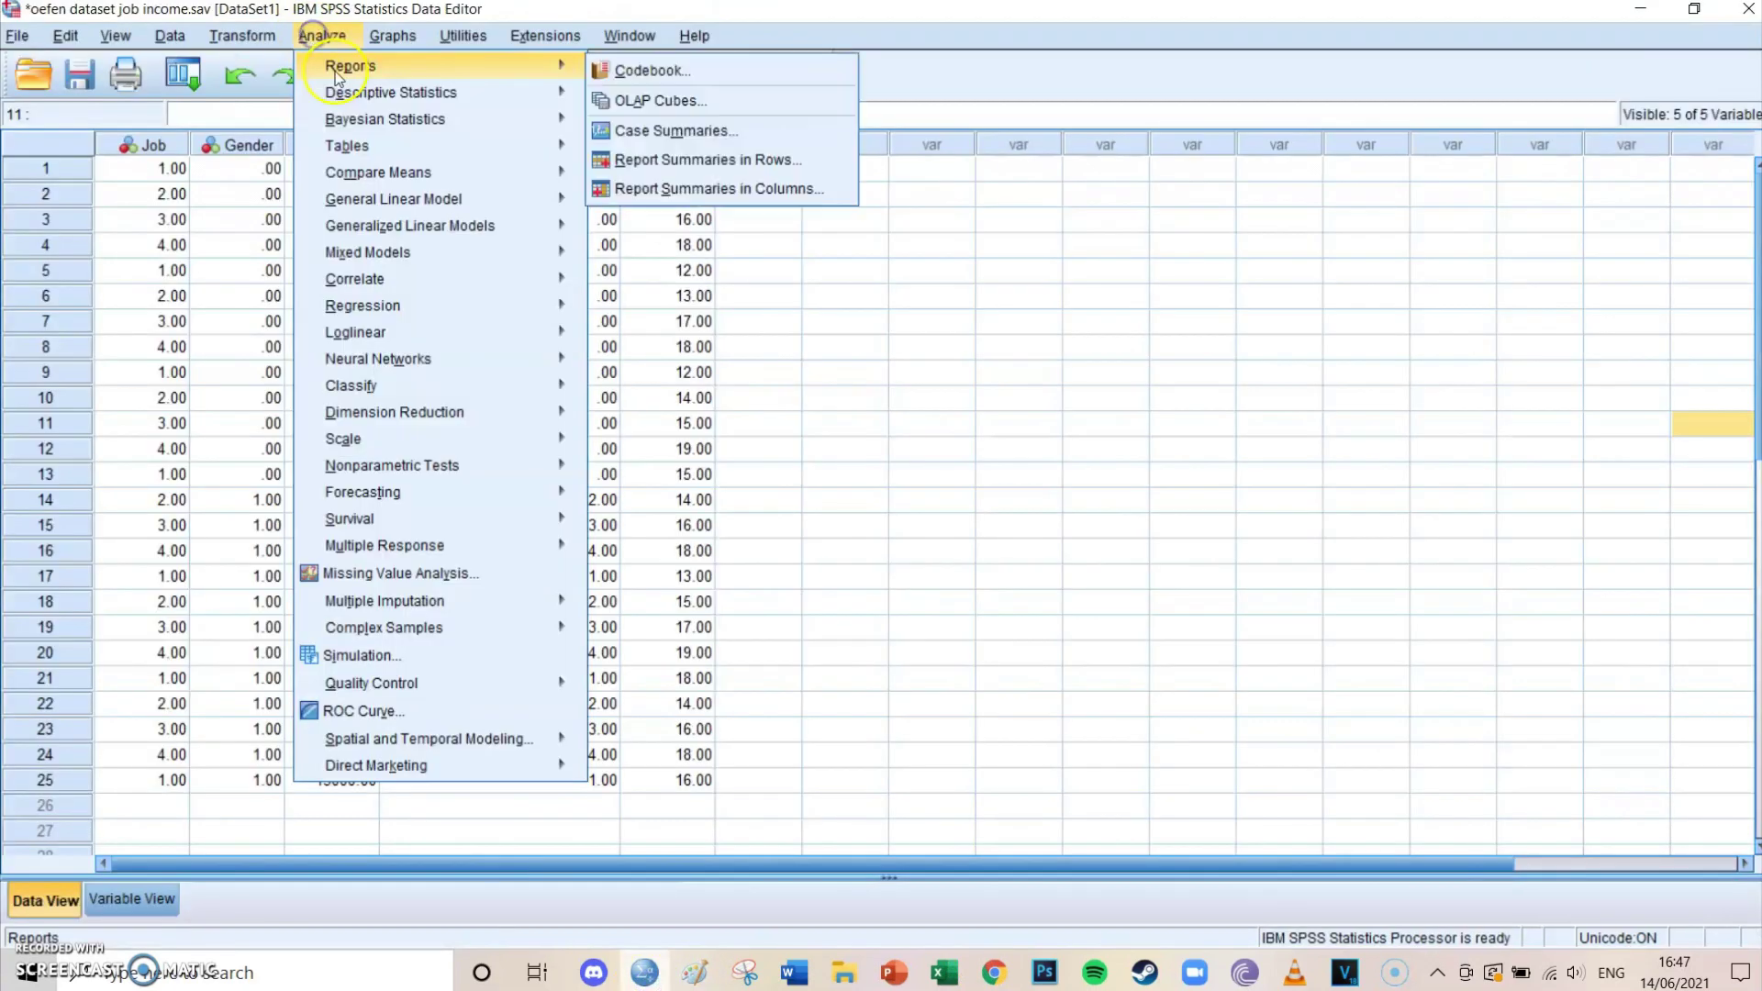
pyautogui.moveTo(460, 318)
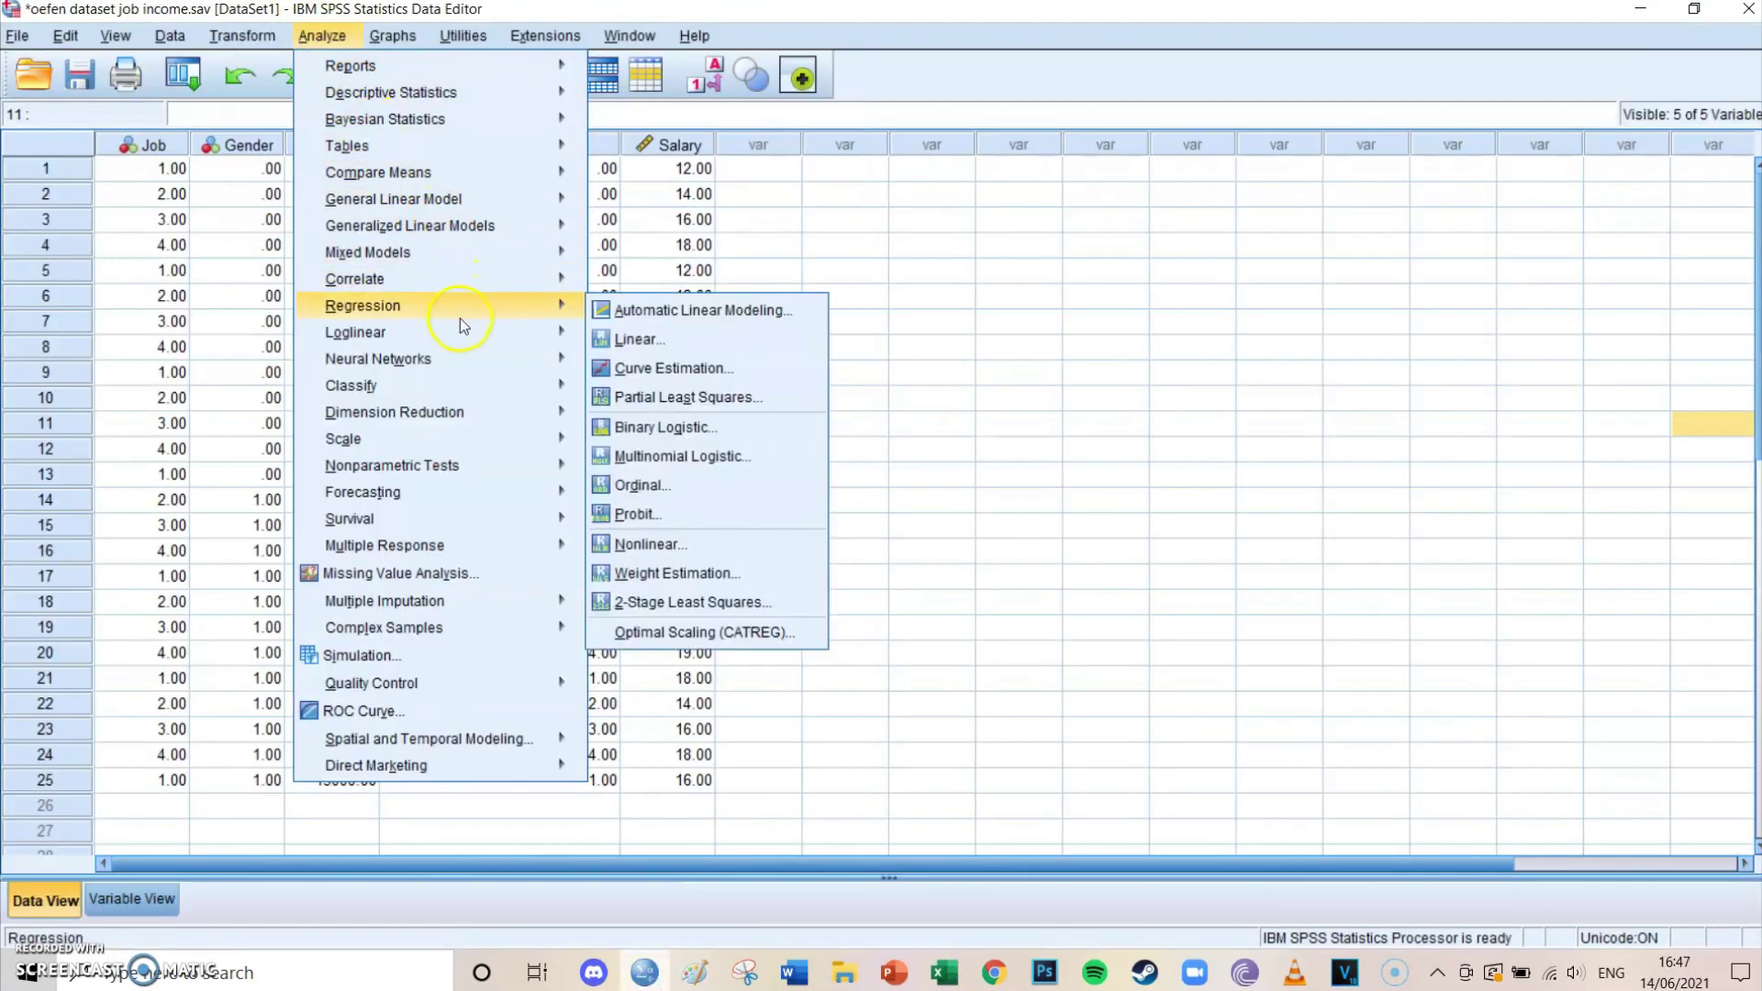
pyautogui.click(654, 338)
pyautogui.click(881, 380)
pyautogui.click(800, 373)
pyautogui.click(883, 491)
pyautogui.click(800, 519)
# - Set Job as the independent and Salary as the dependent variable, and paste the regression as syntax
pyautogui.click(564, 382)
pyautogui.click(812, 512)
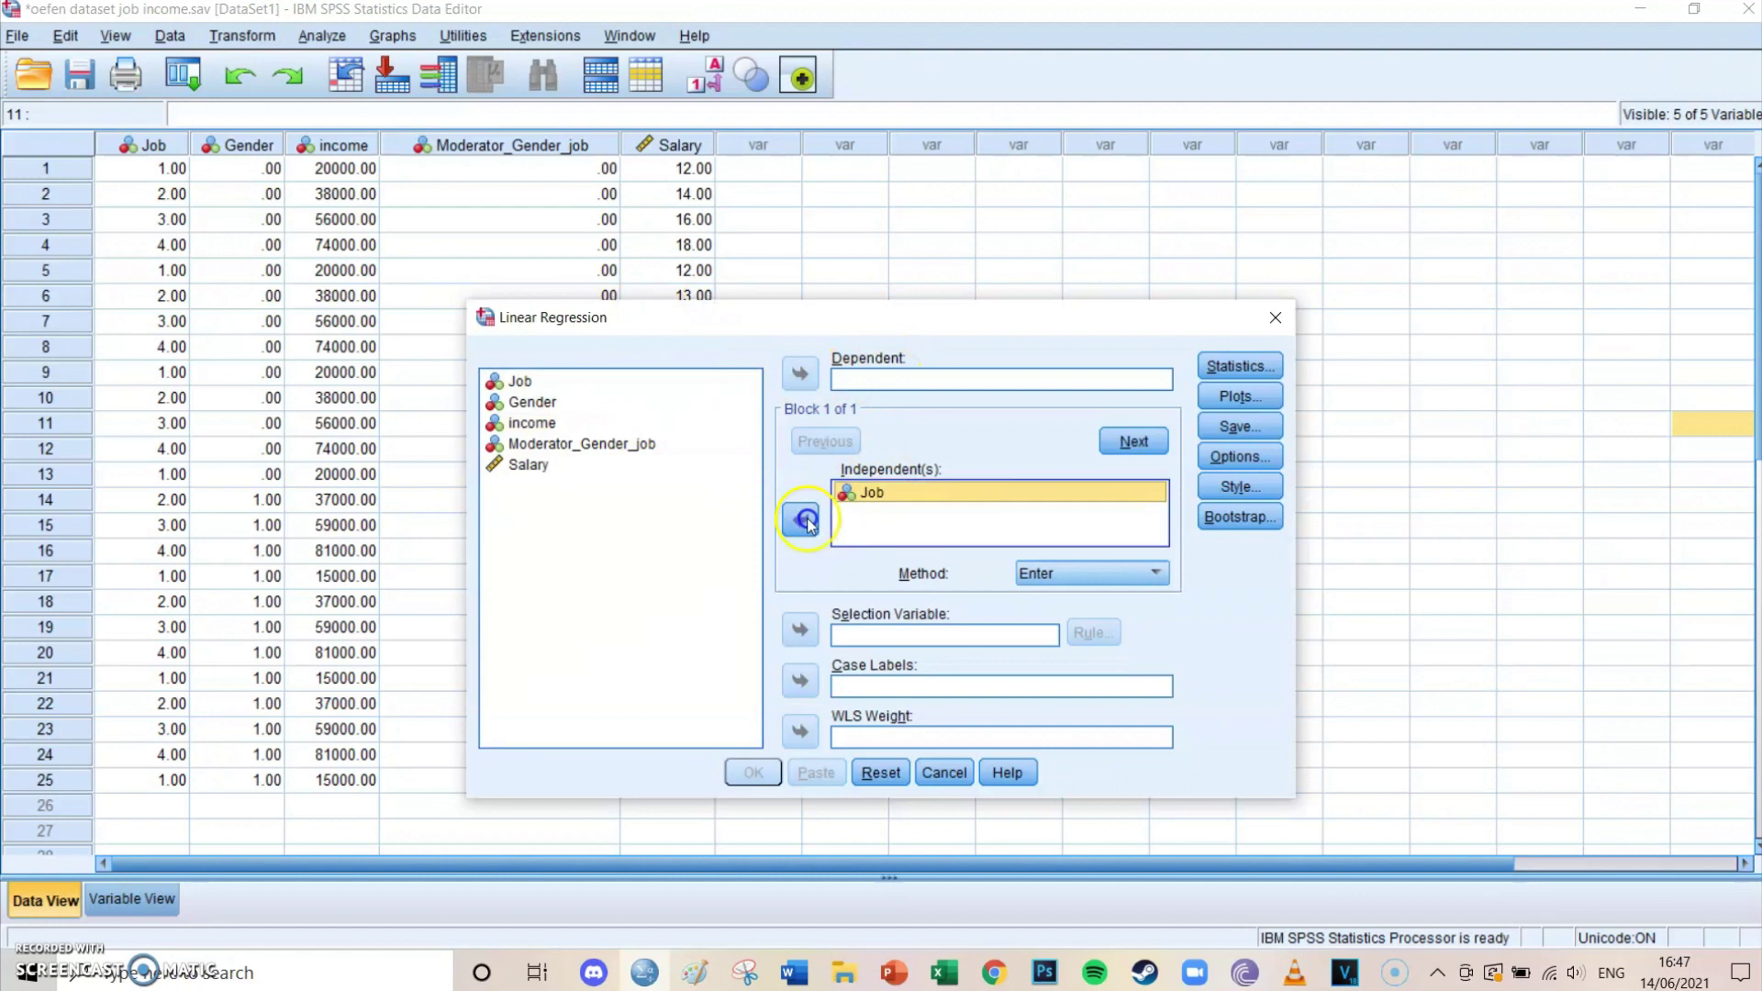
pyautogui.click(537, 465)
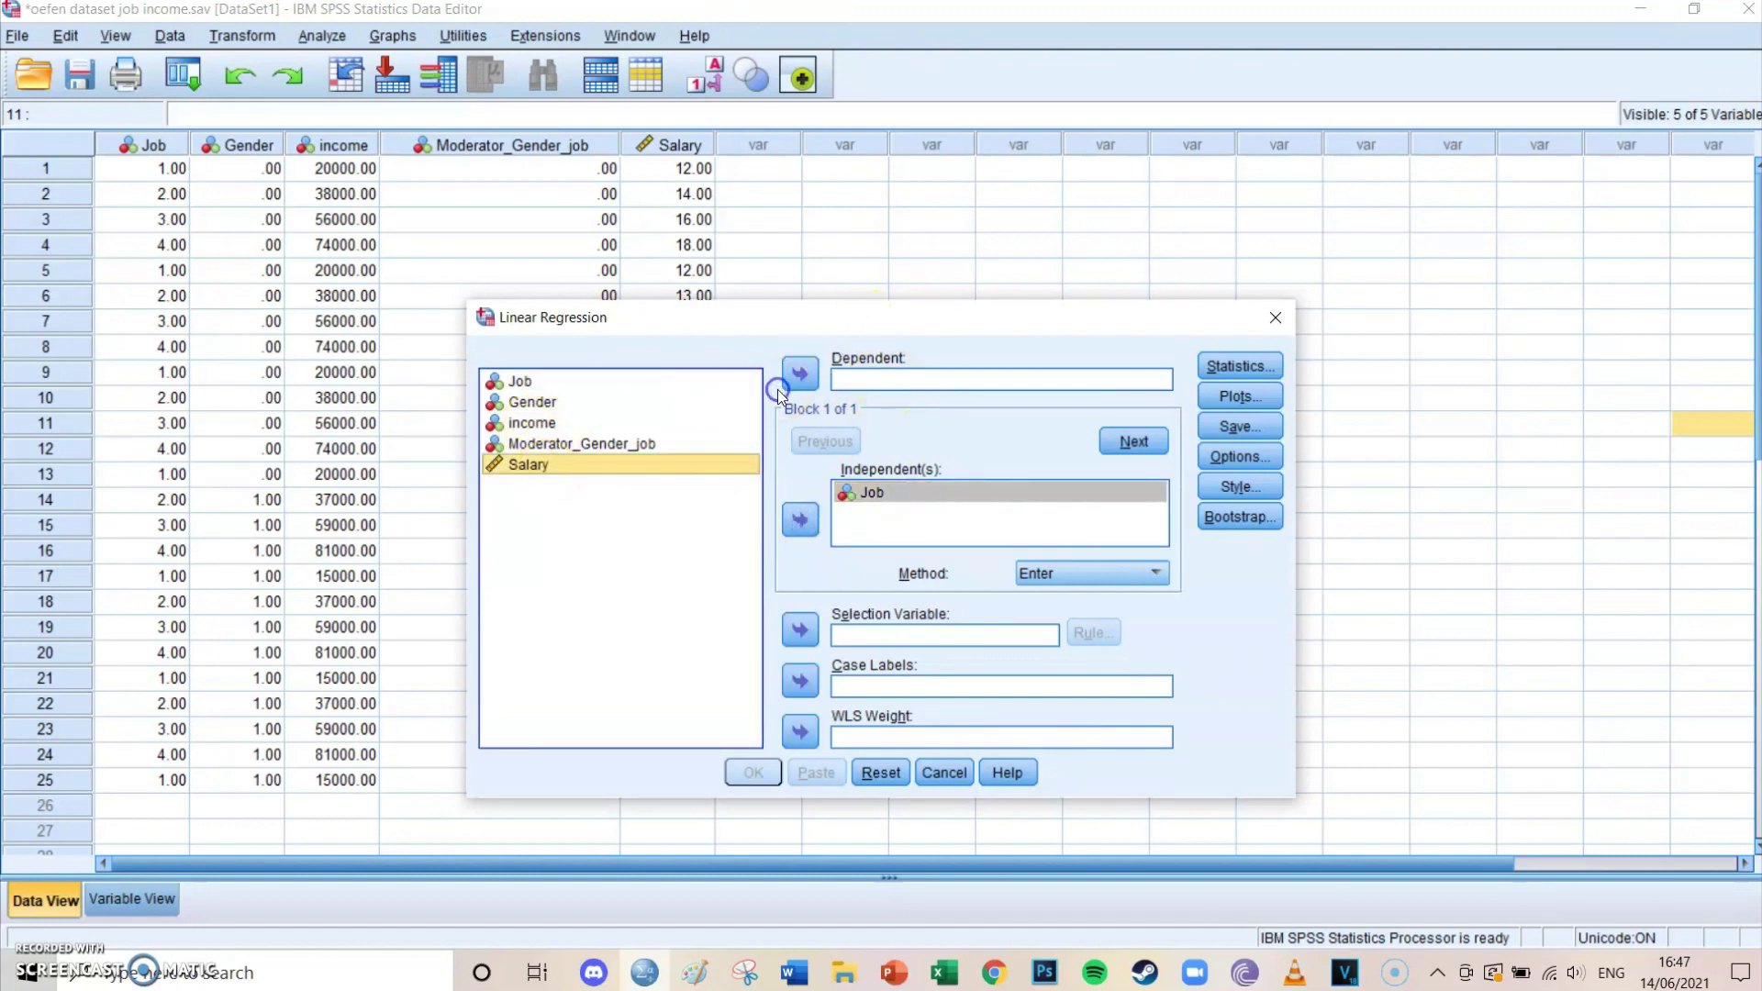
pyautogui.click(800, 374)
pyautogui.click(833, 769)
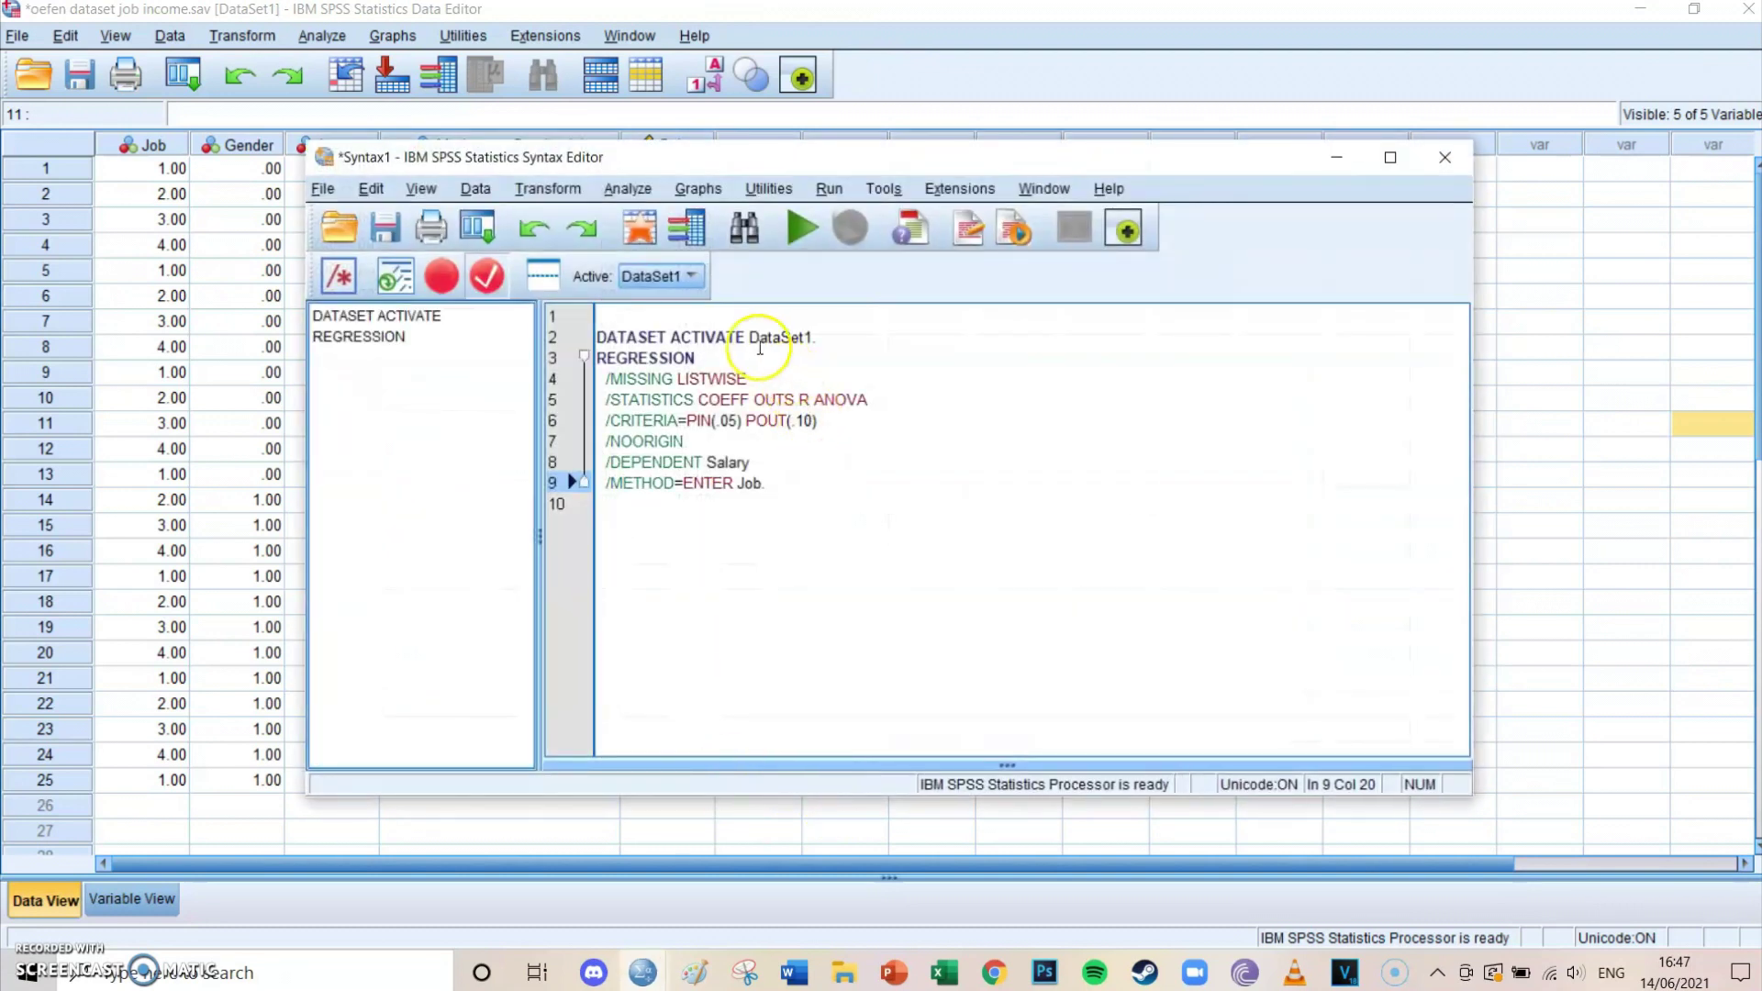
# - Insert a blank line before the REGRESSION command for Job on Salary and run that block
pyautogui.click(830, 335)
pyautogui.press('Return')
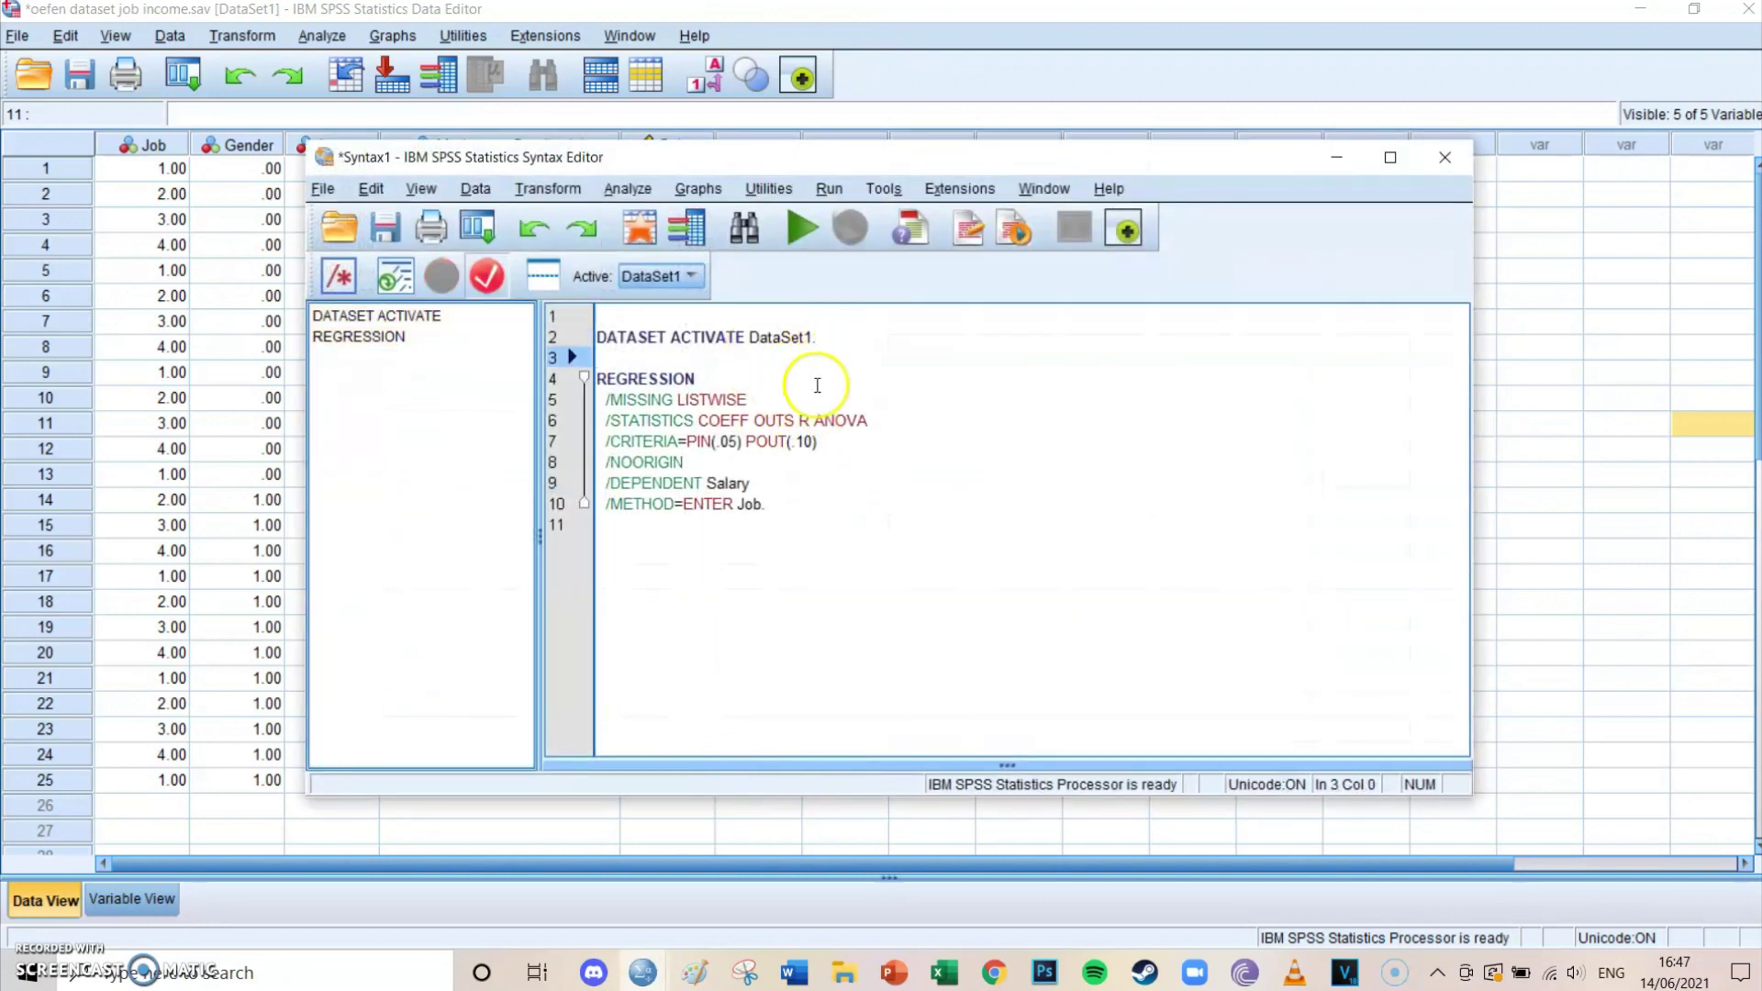
pyautogui.moveTo(776, 507); pyautogui.dragTo(597, 378)
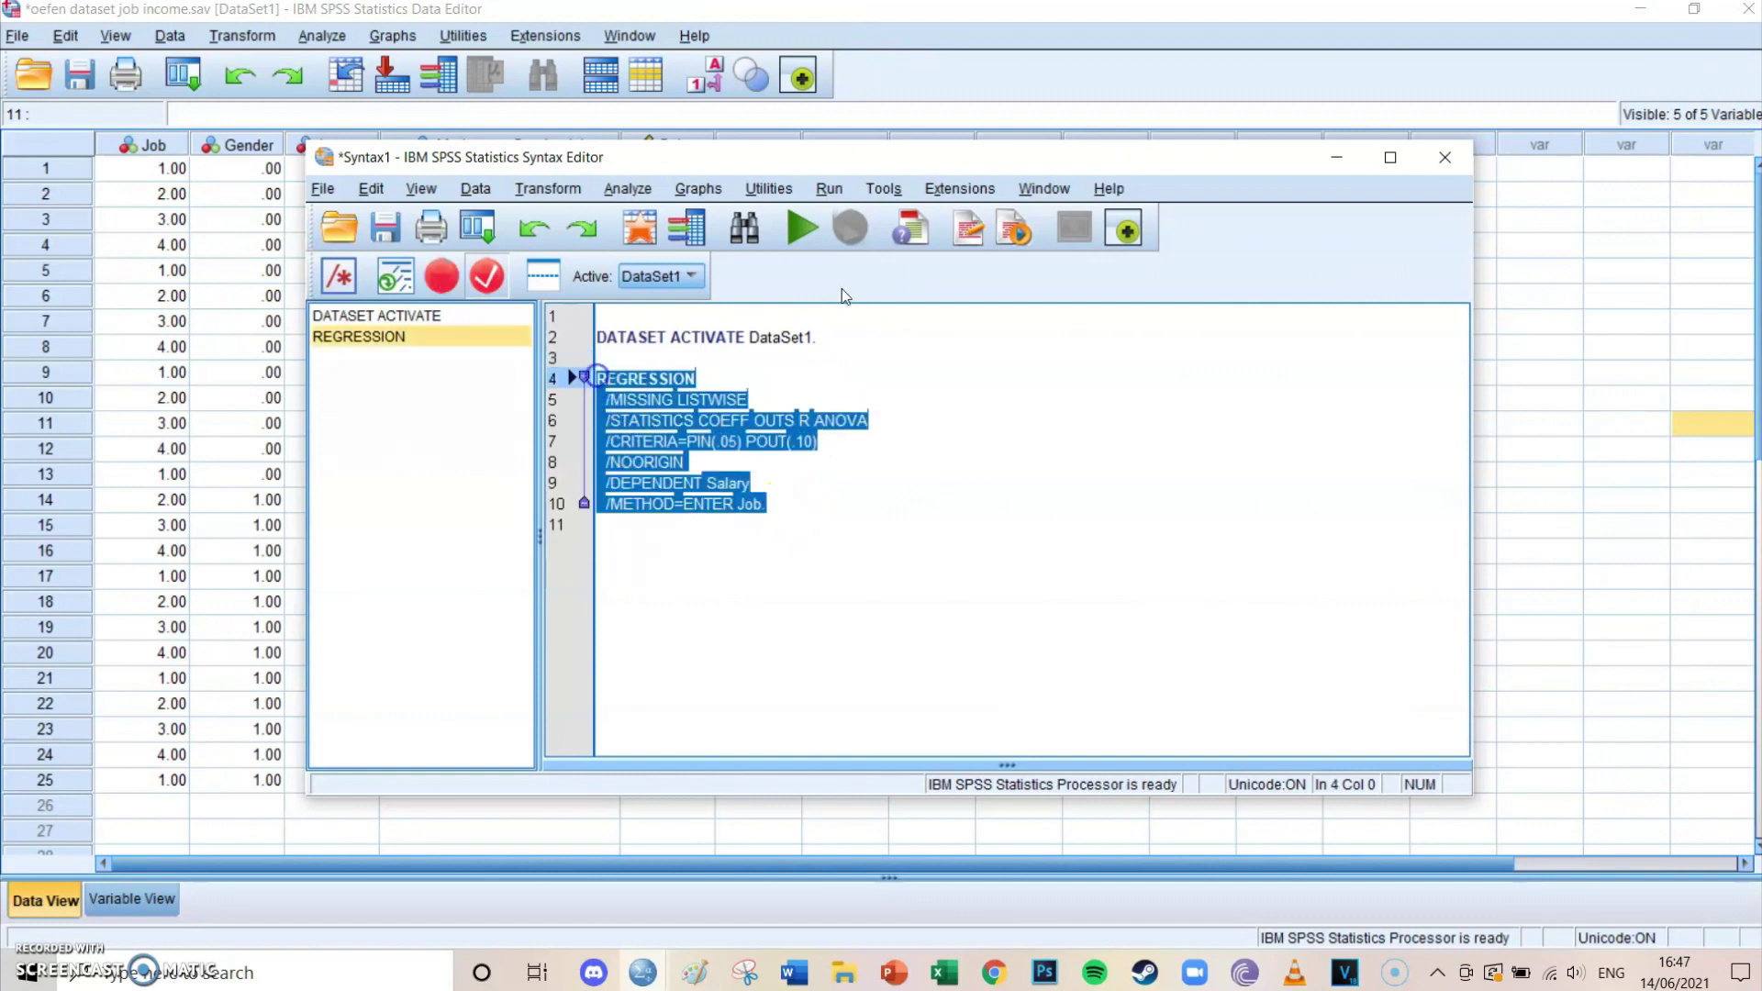
pyautogui.click(798, 232)
pyautogui.scroll(-2, 1164, 553)
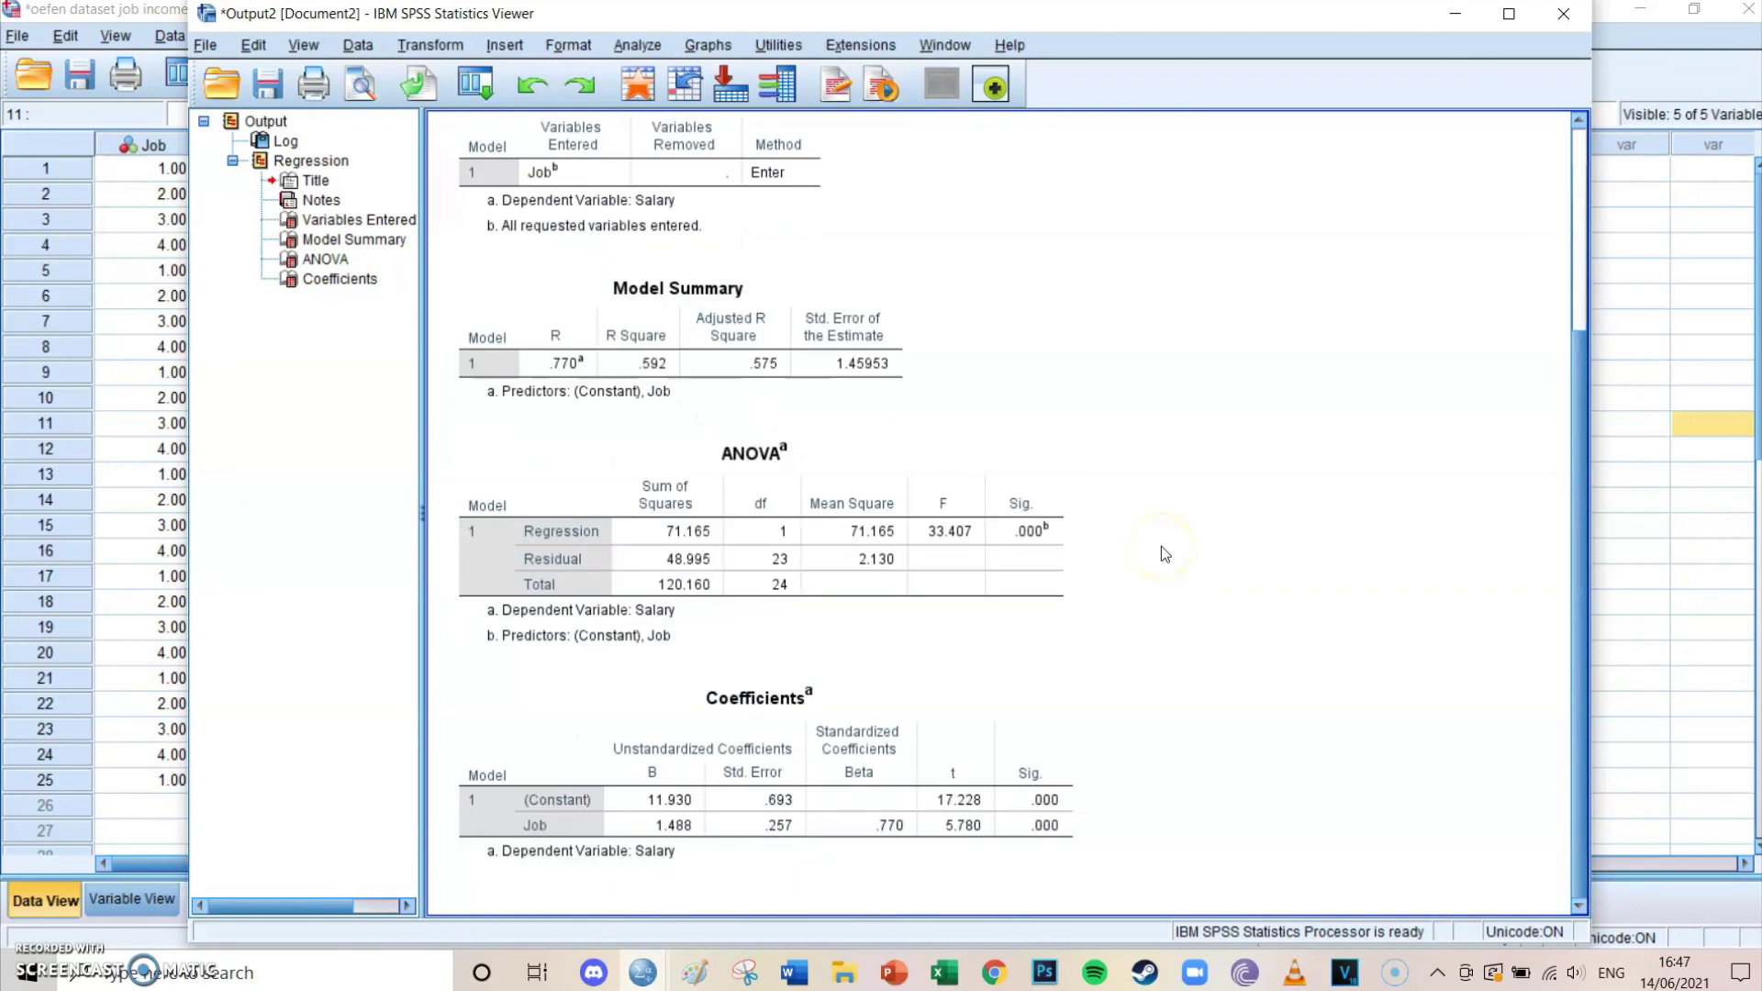
# - Check Job's t value in the Coefficients table and enter 5.780 as ta in Chrome's Sobel calculator
pyautogui.click(822, 748)
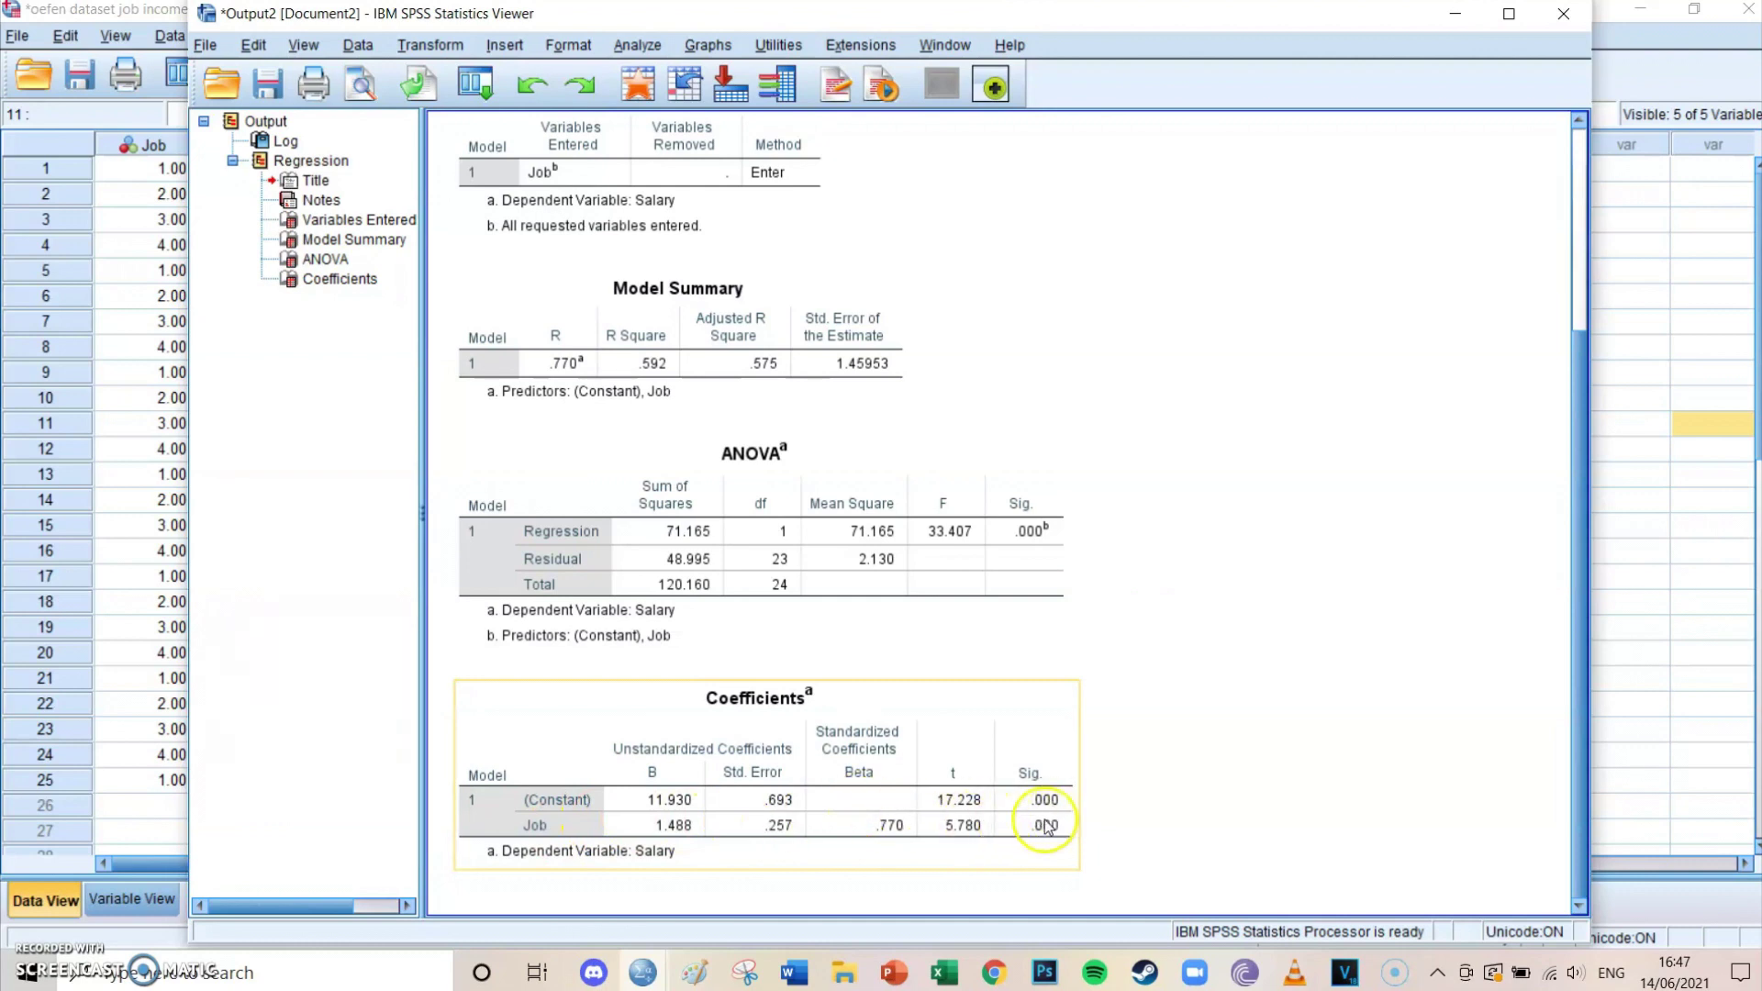
pyautogui.click(973, 885)
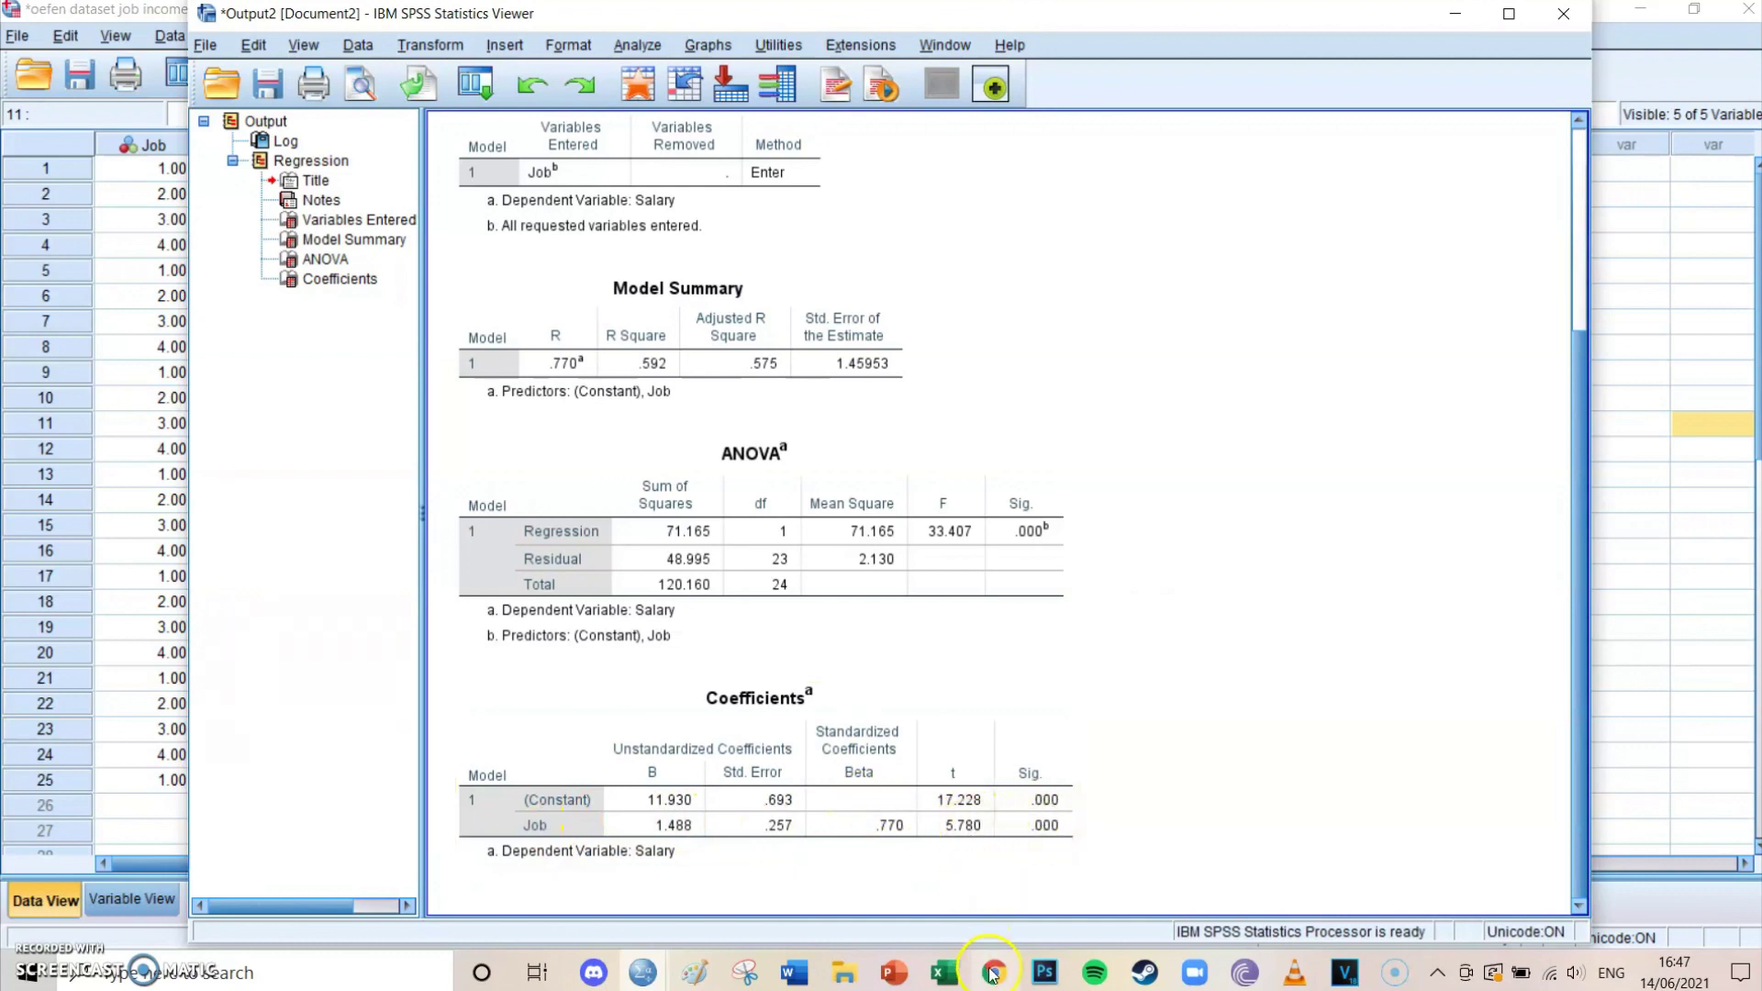
pyautogui.click(992, 972)
pyautogui.click(383, 647)
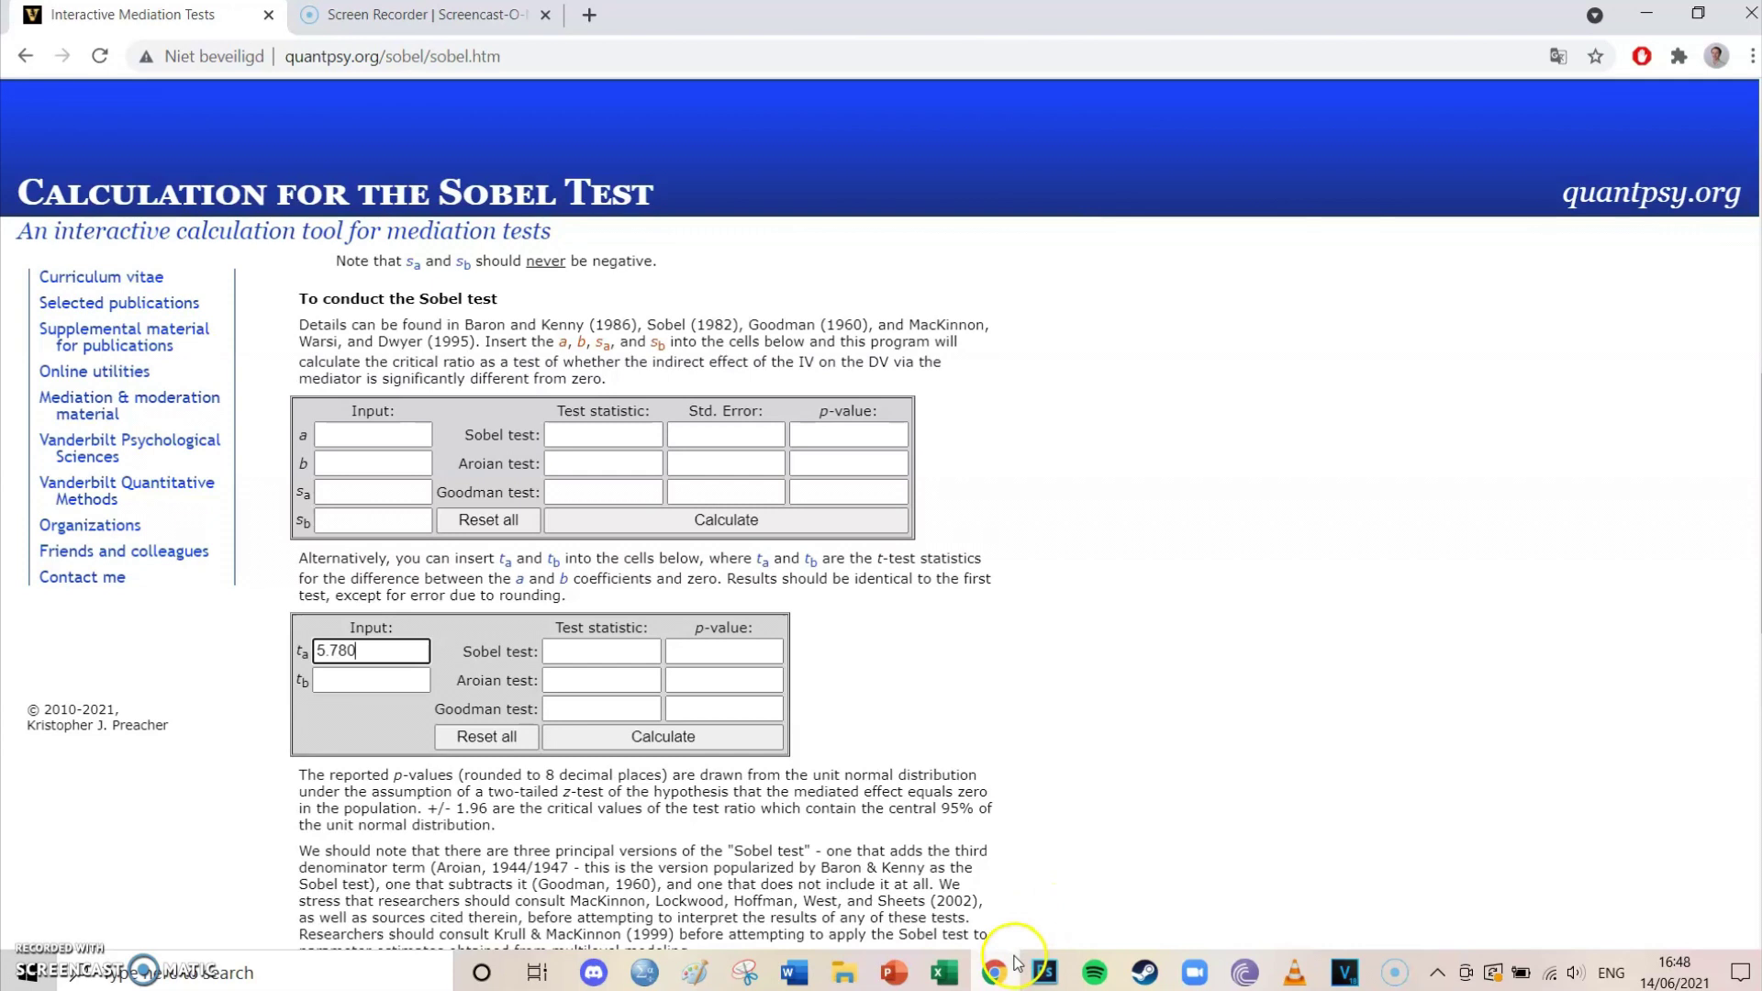
pyautogui.moveTo(999, 971)
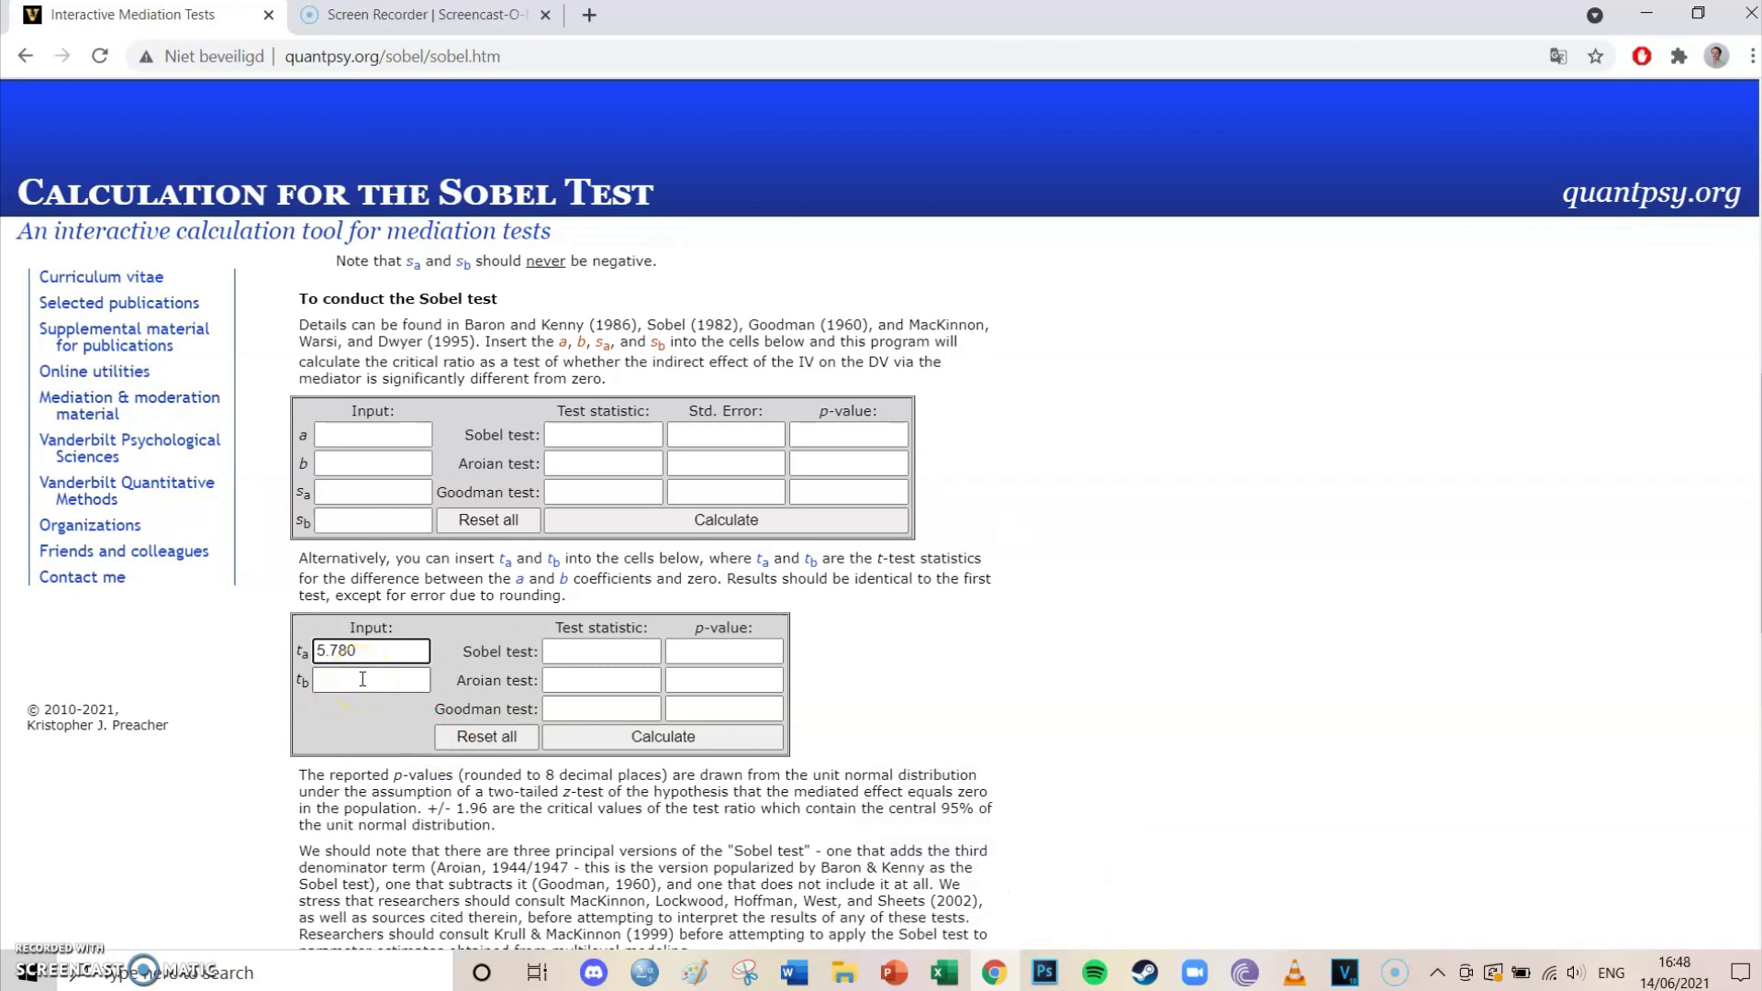
# - Consult the diagram in Paint and, back in SPSS, clear Salary and Job from the Linear Regression setup
pyautogui.click(695, 971)
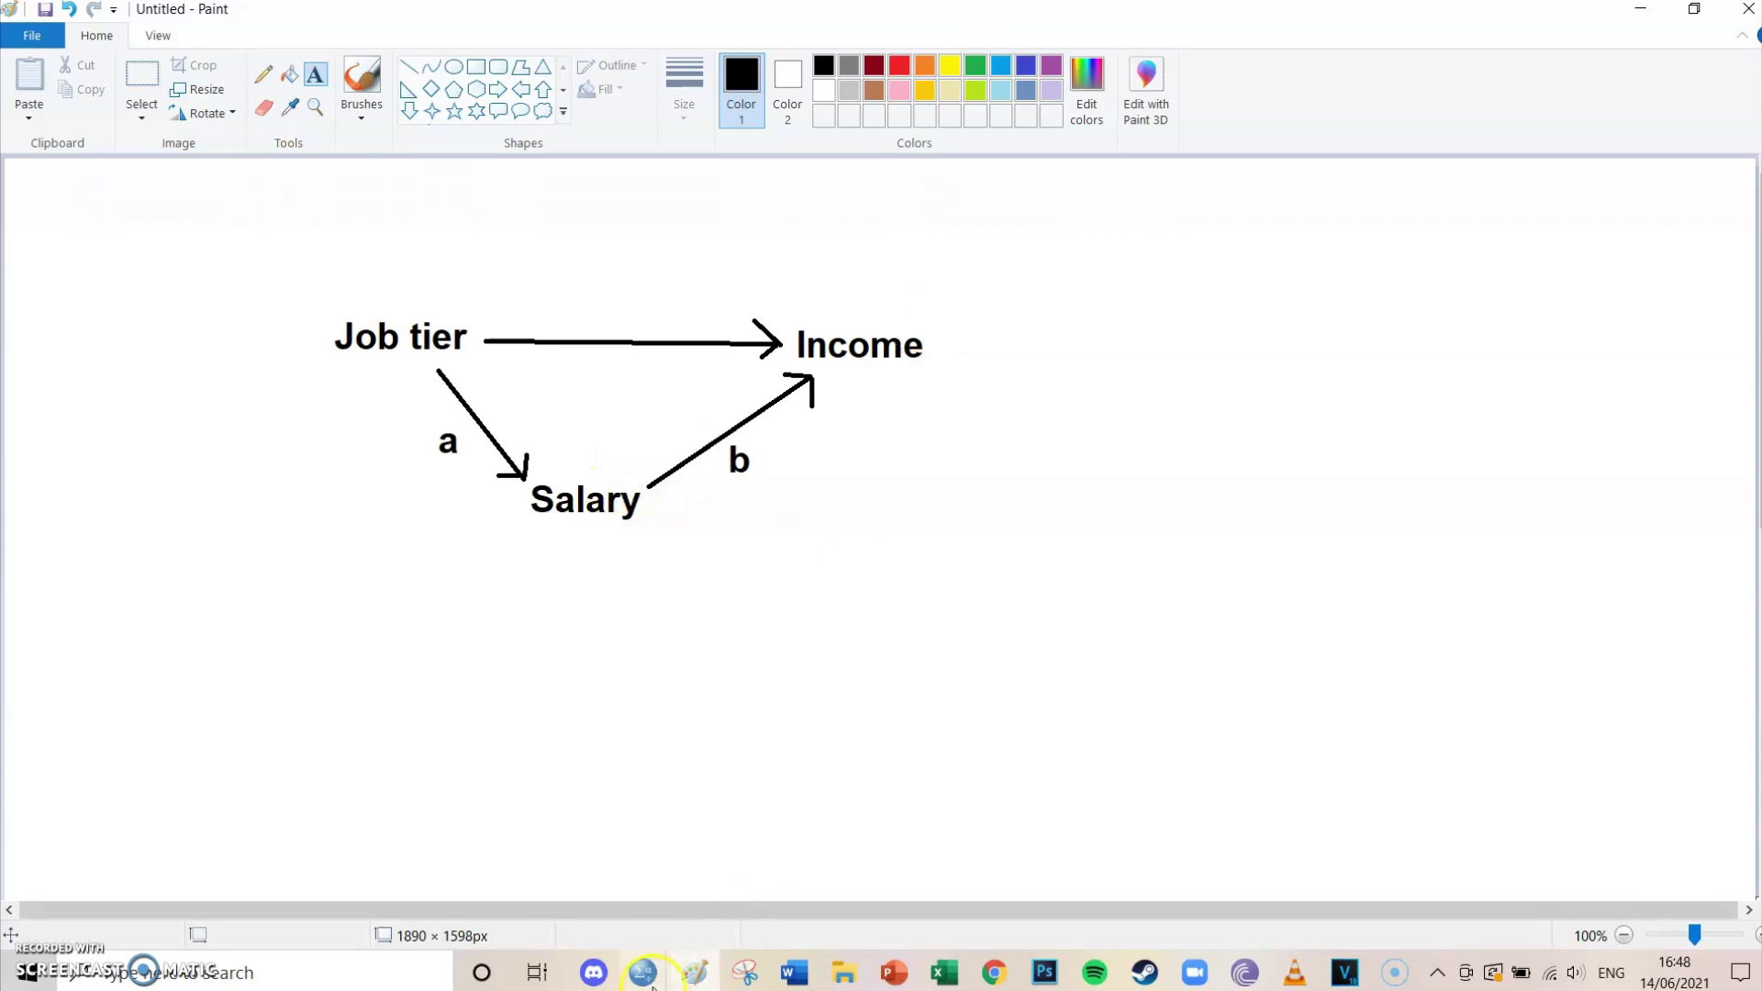
pyautogui.moveTo(653, 987)
pyautogui.click(380, 877)
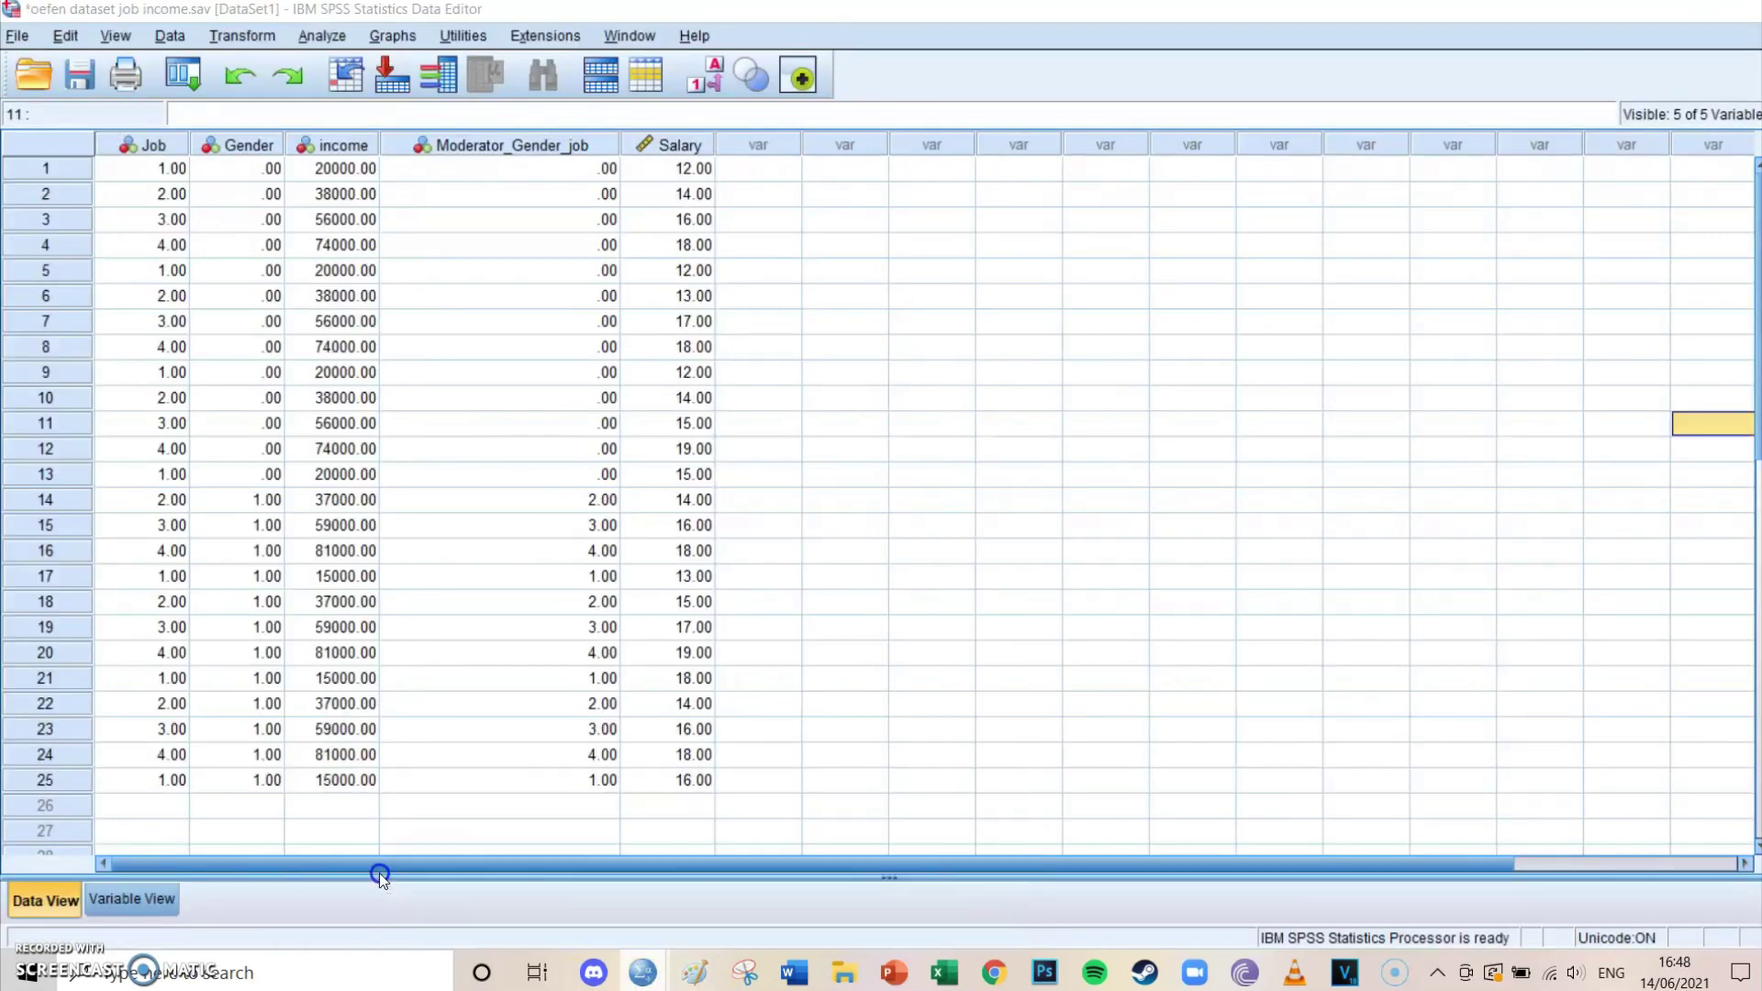
pyautogui.click(333, 38)
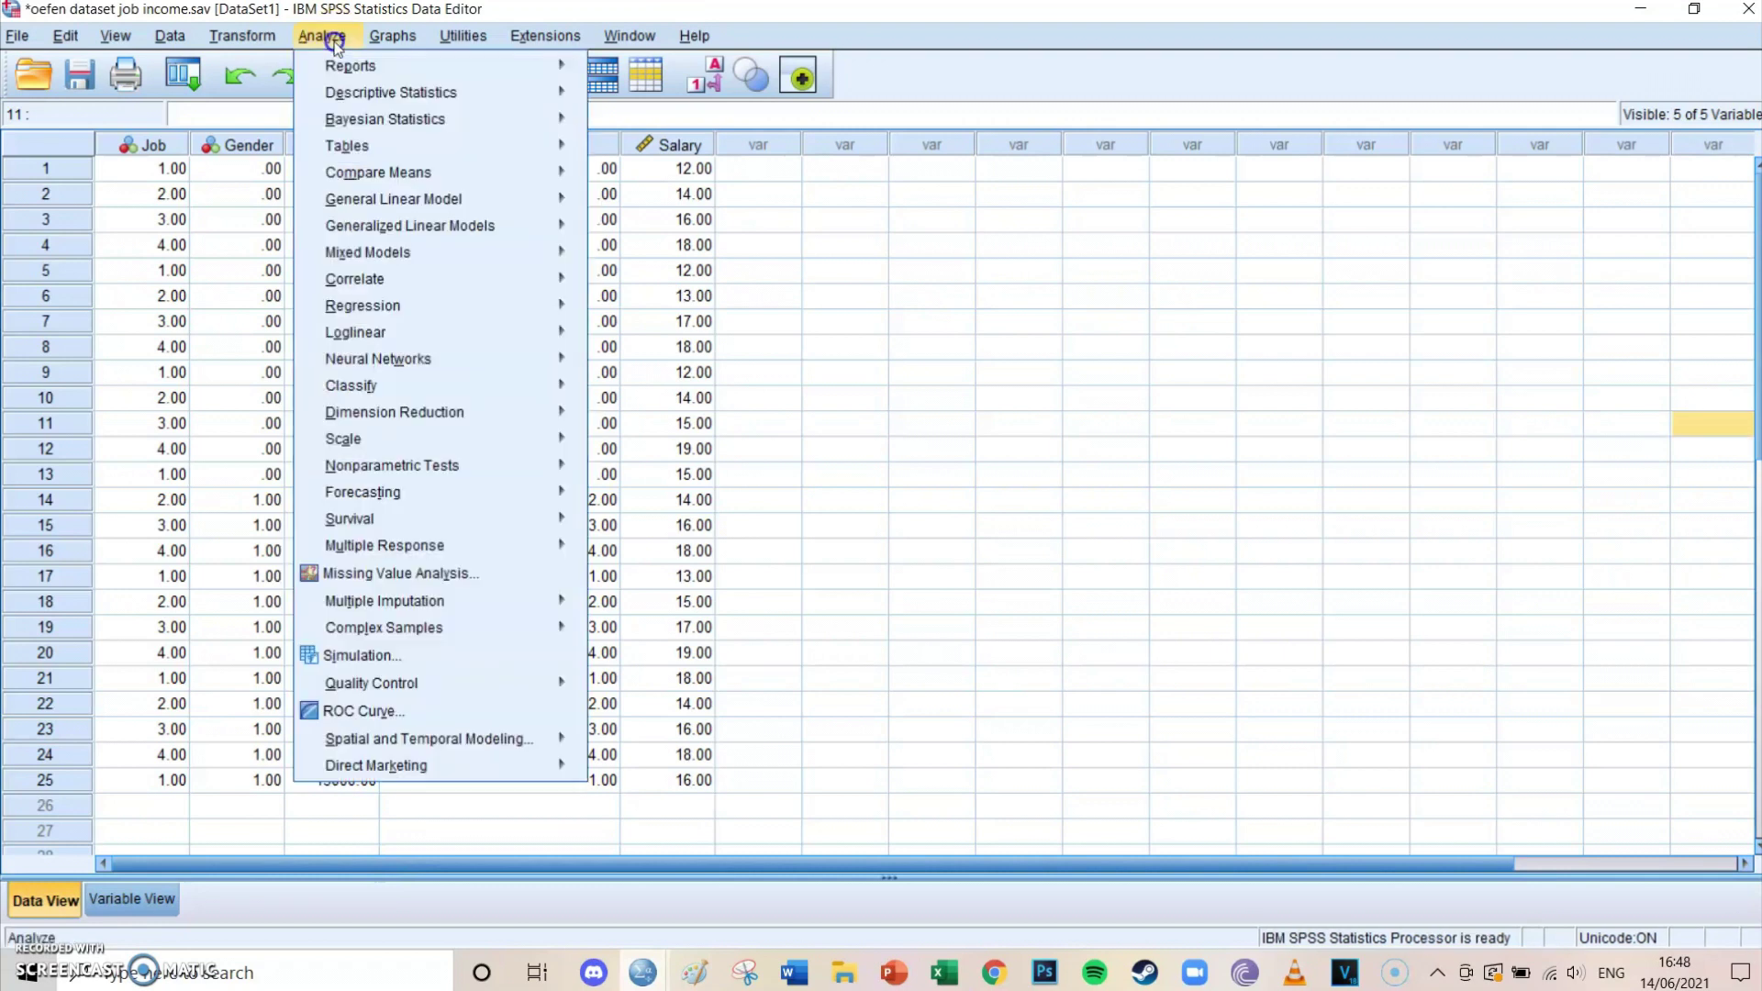
pyautogui.moveTo(445, 303)
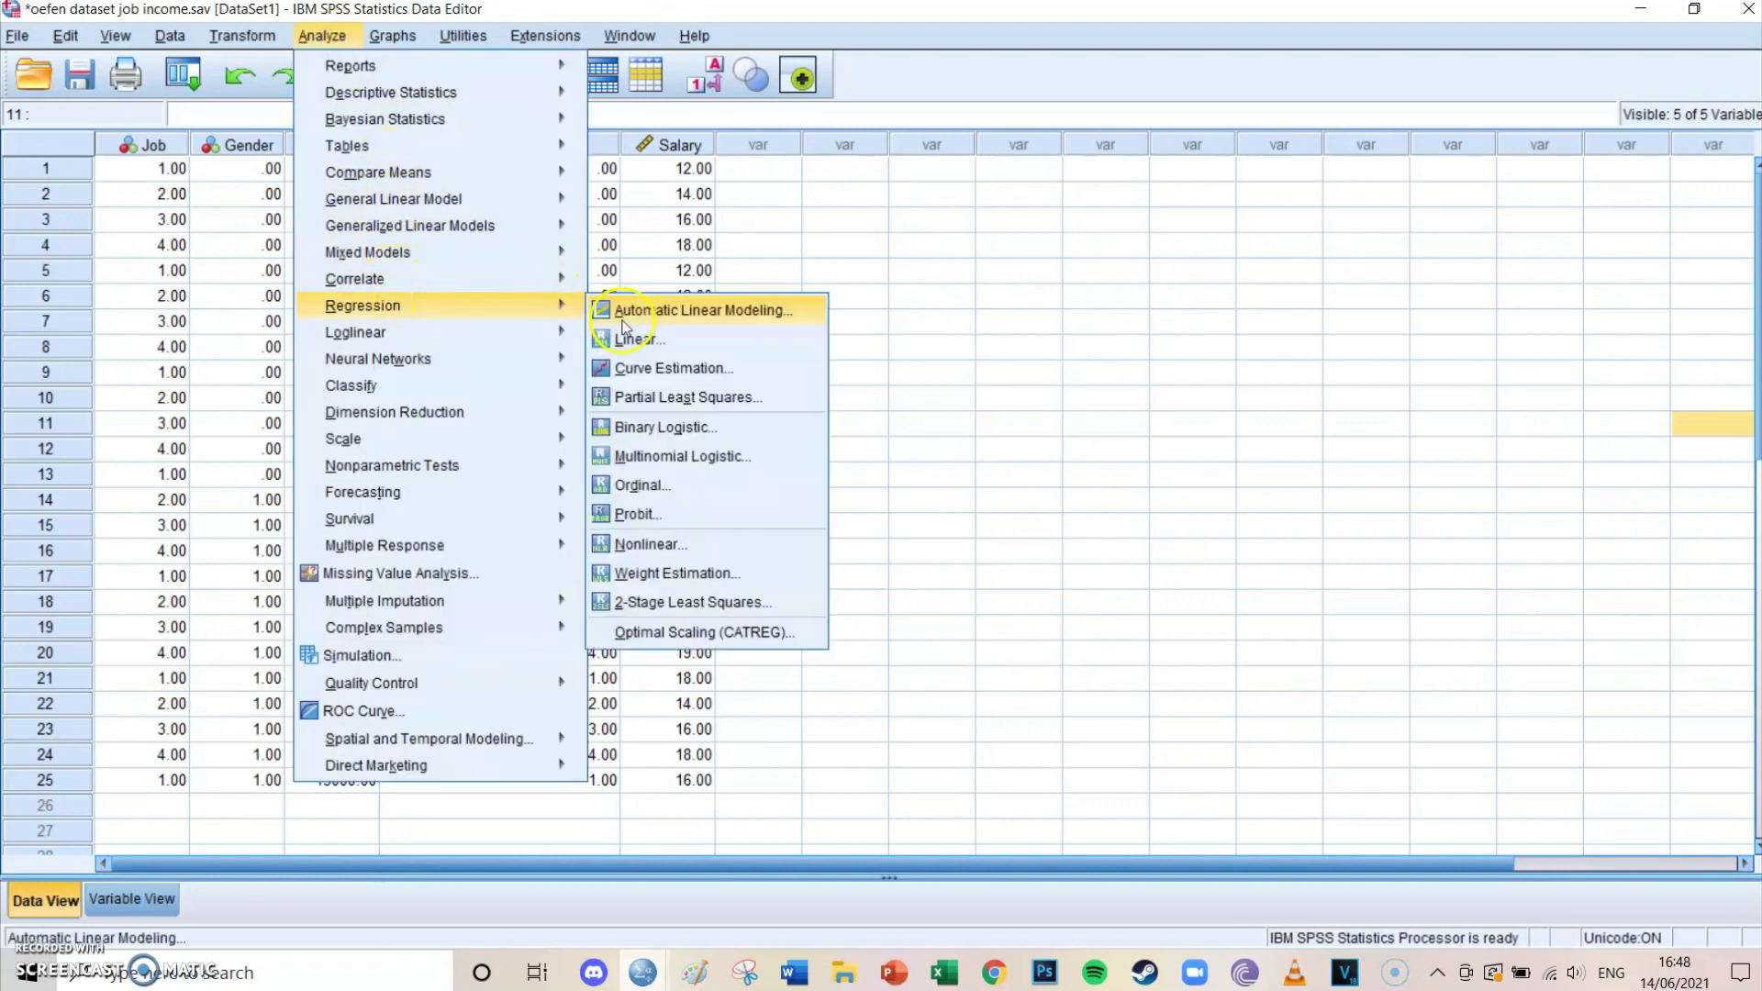
pyautogui.click(654, 342)
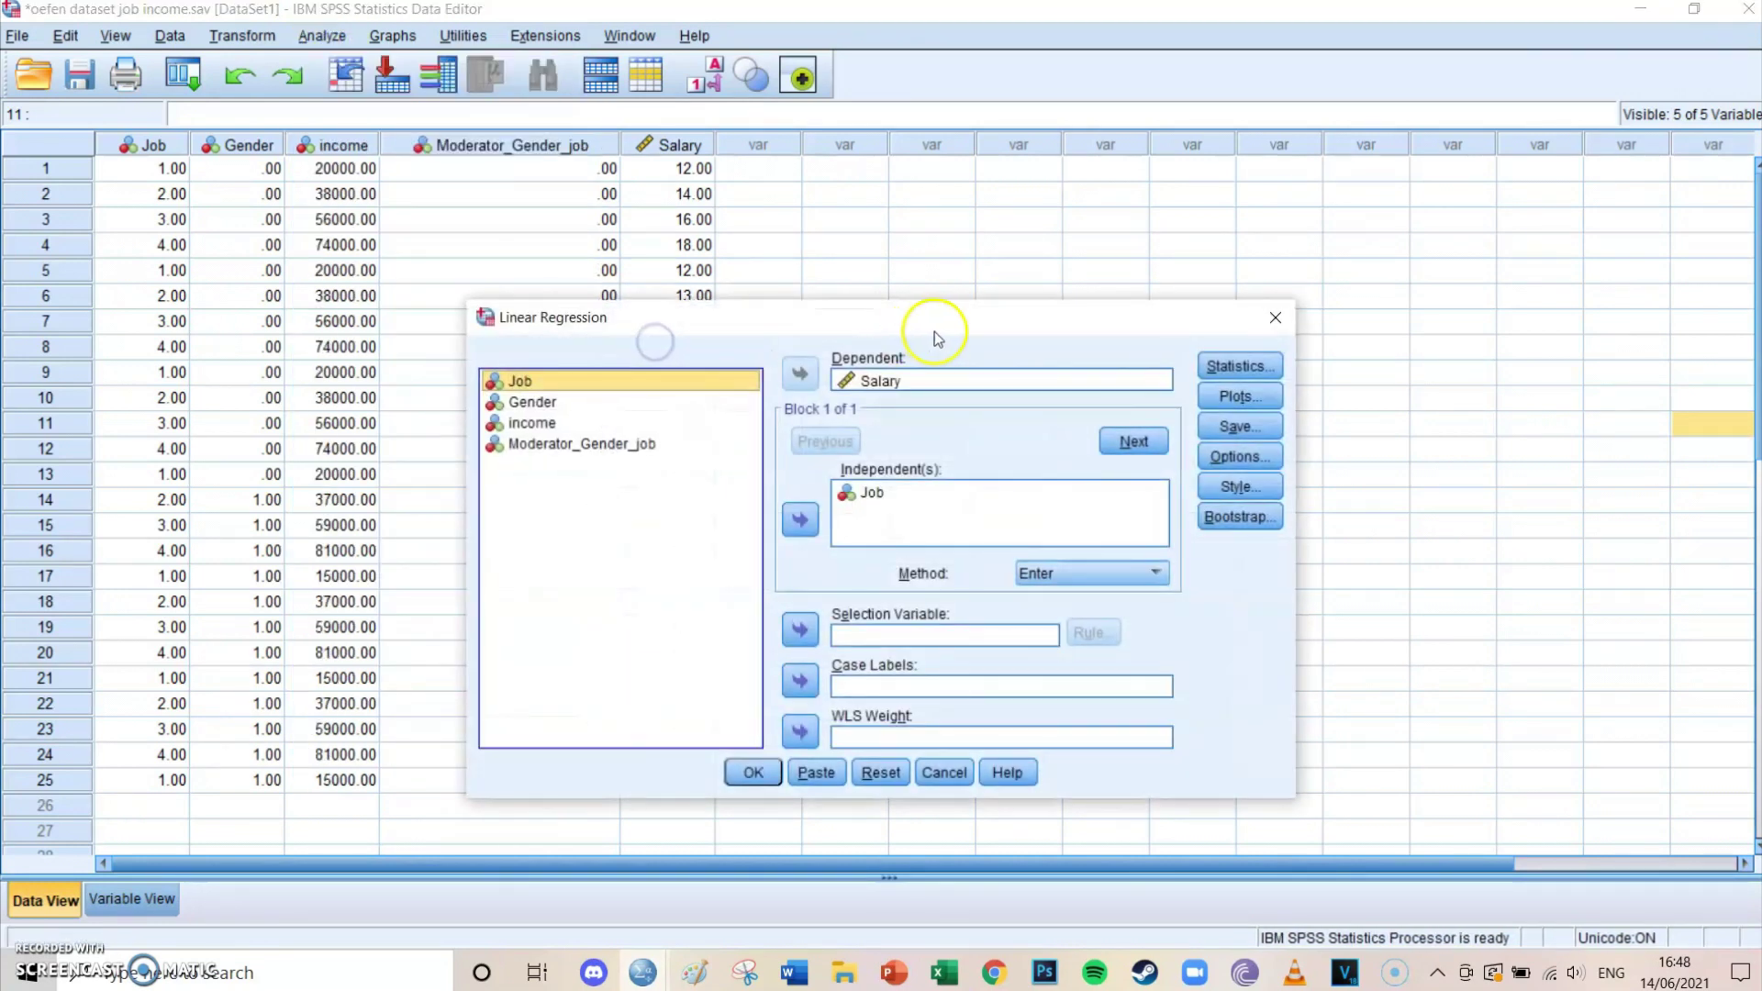
pyautogui.click(868, 381)
pyautogui.click(800, 374)
pyautogui.click(868, 493)
pyautogui.click(800, 519)
# - Set Salary as the independent and income as the dependent variable, and paste the regression as syntax
pyautogui.click(588, 465)
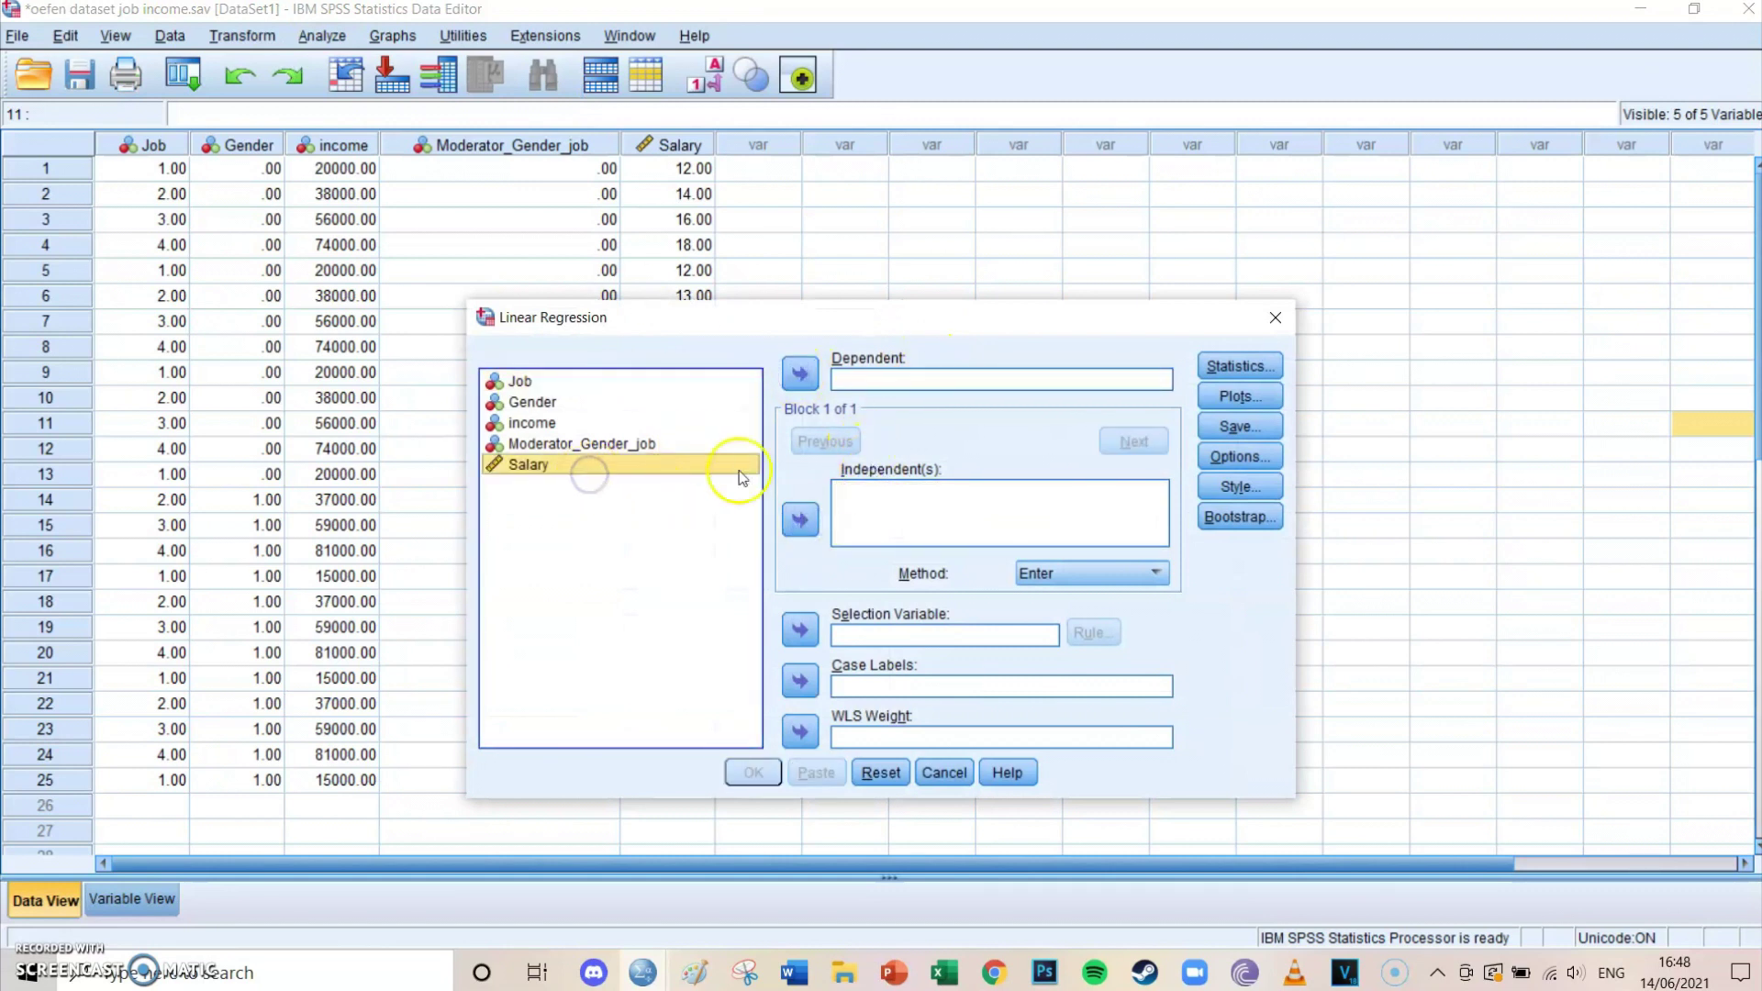
pyautogui.click(802, 521)
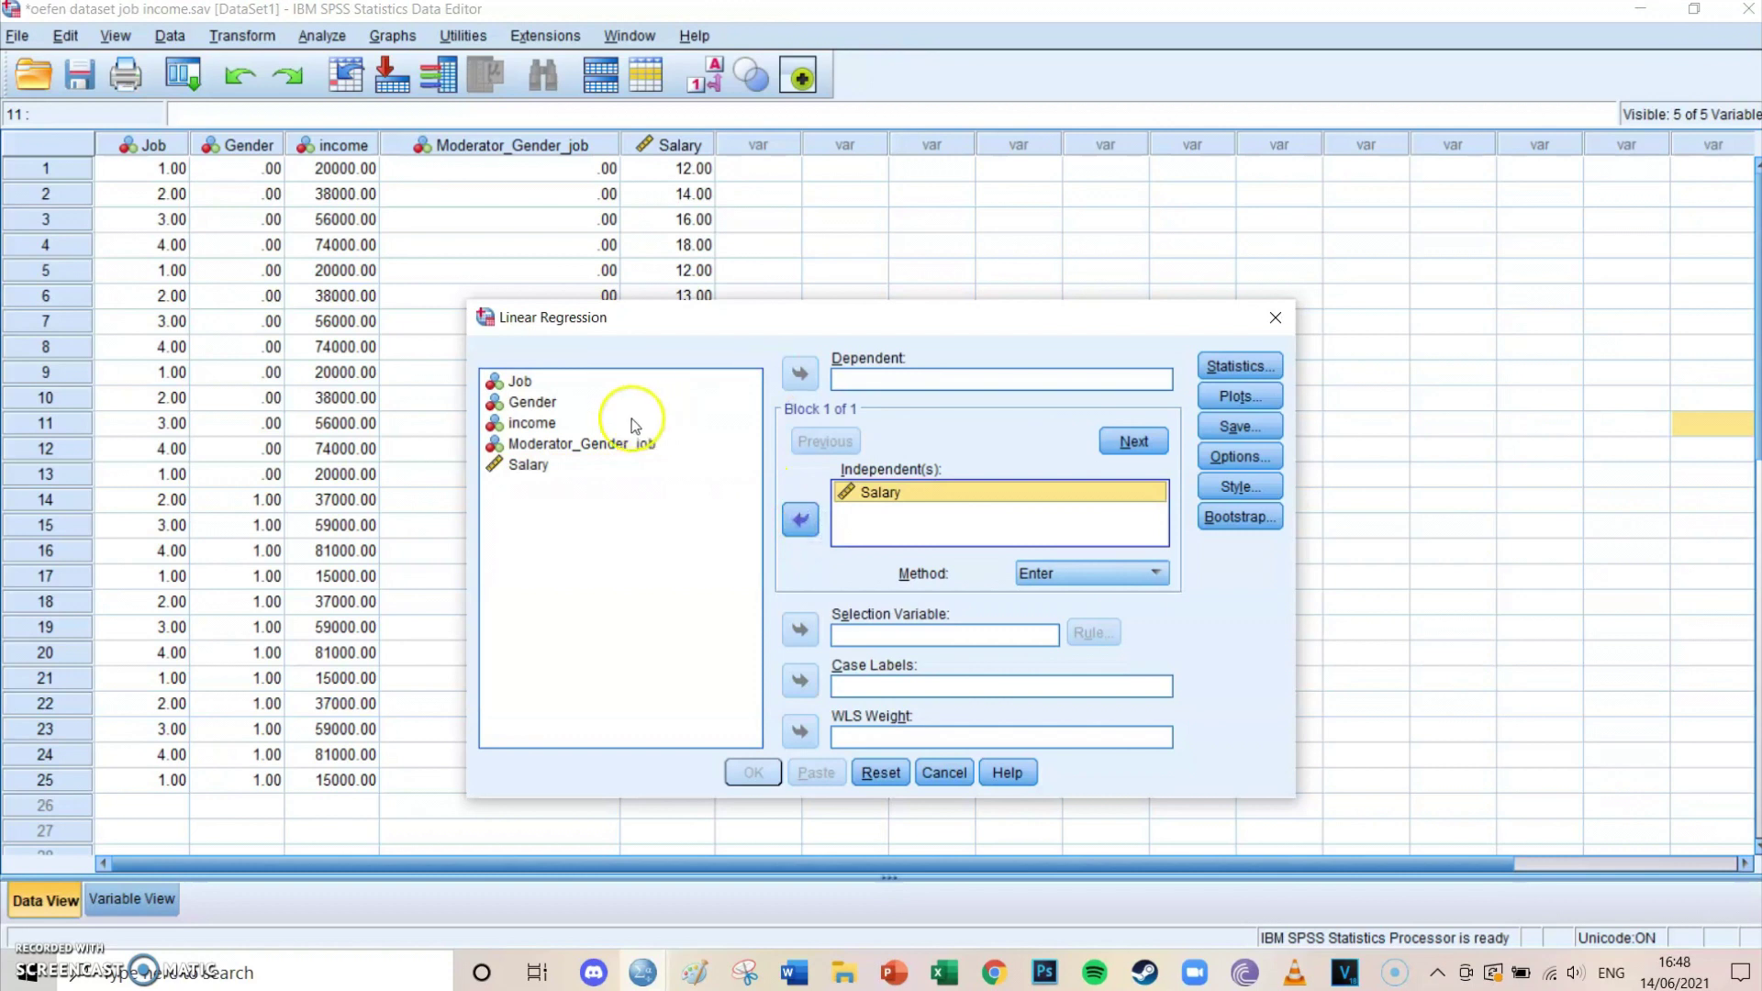
pyautogui.click(615, 423)
pyautogui.click(800, 374)
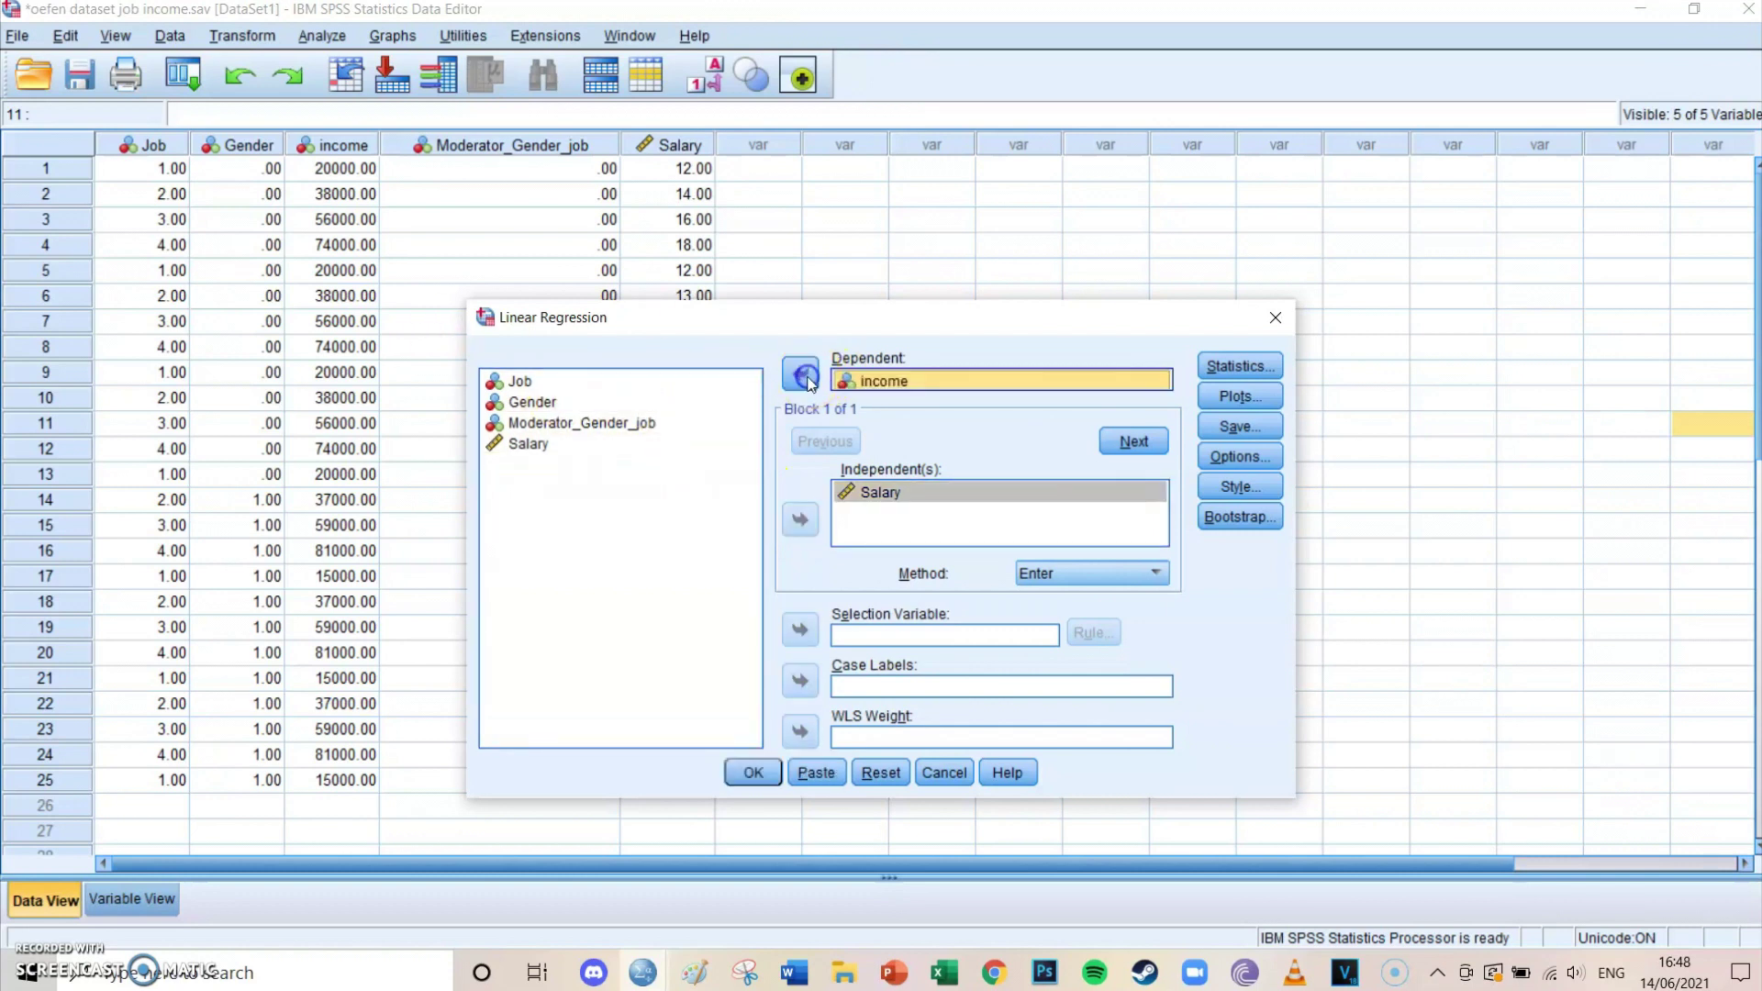
pyautogui.click(815, 773)
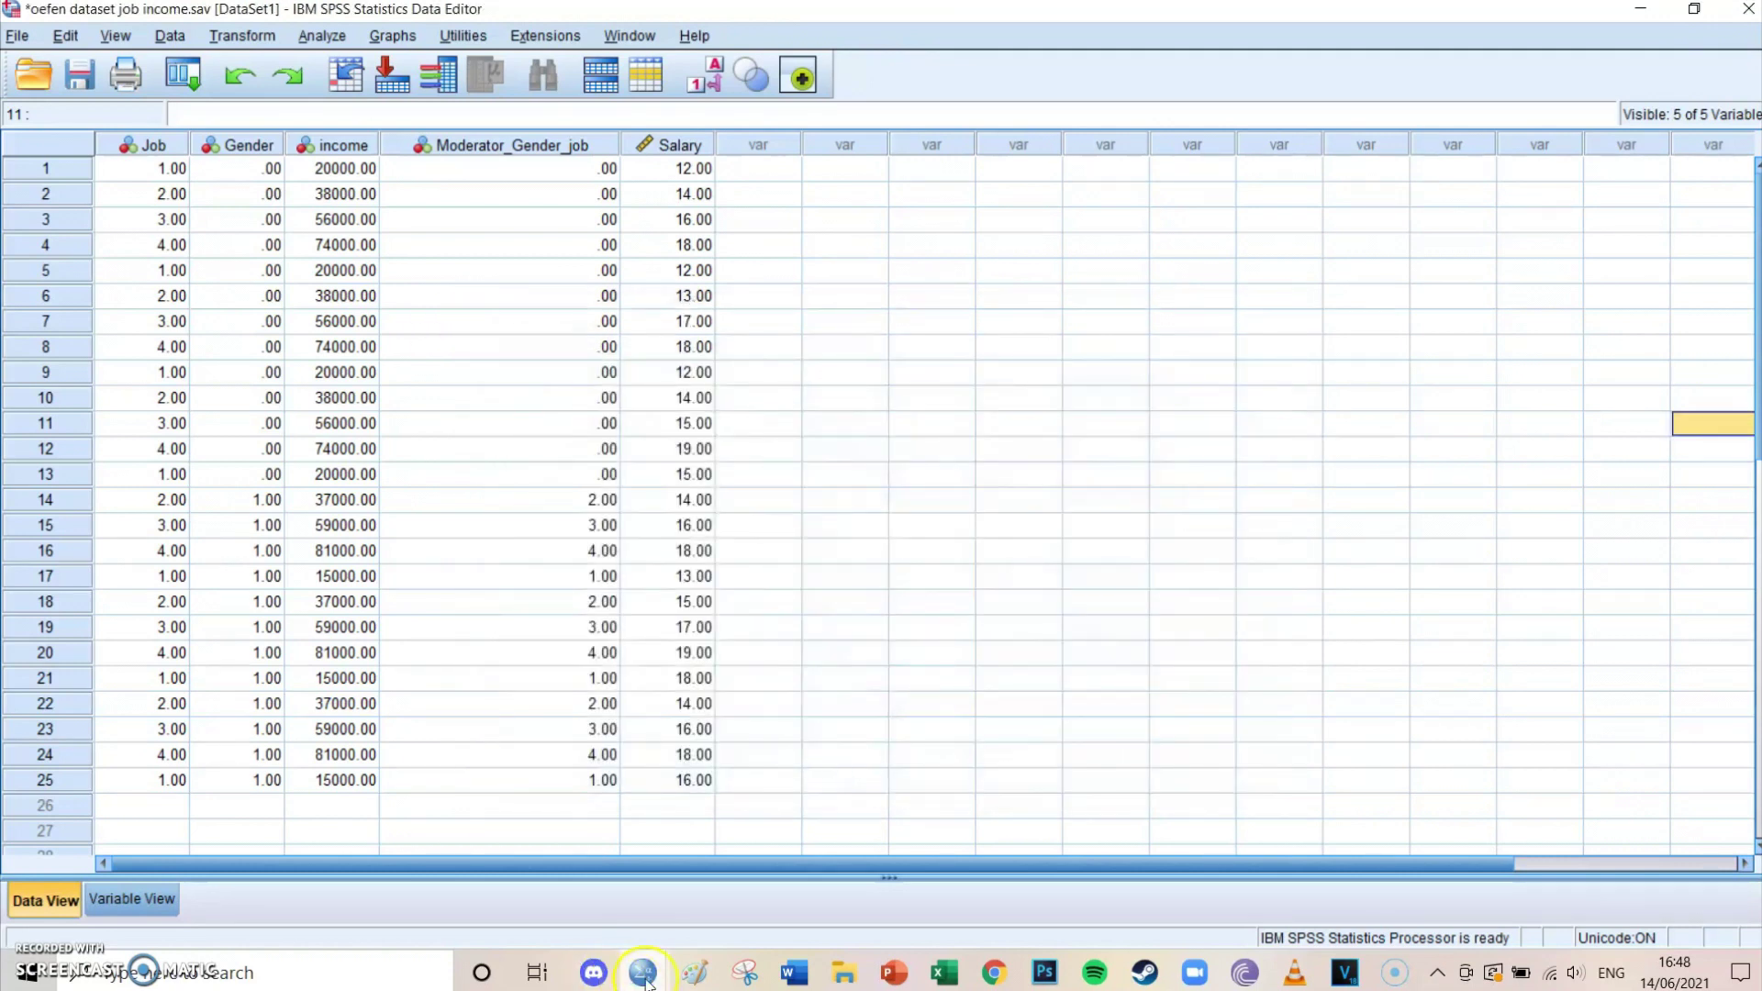
# - Run only the second REGRESSION block, with income as dependent, and view its Coefficients table
pyautogui.moveTo(645, 979)
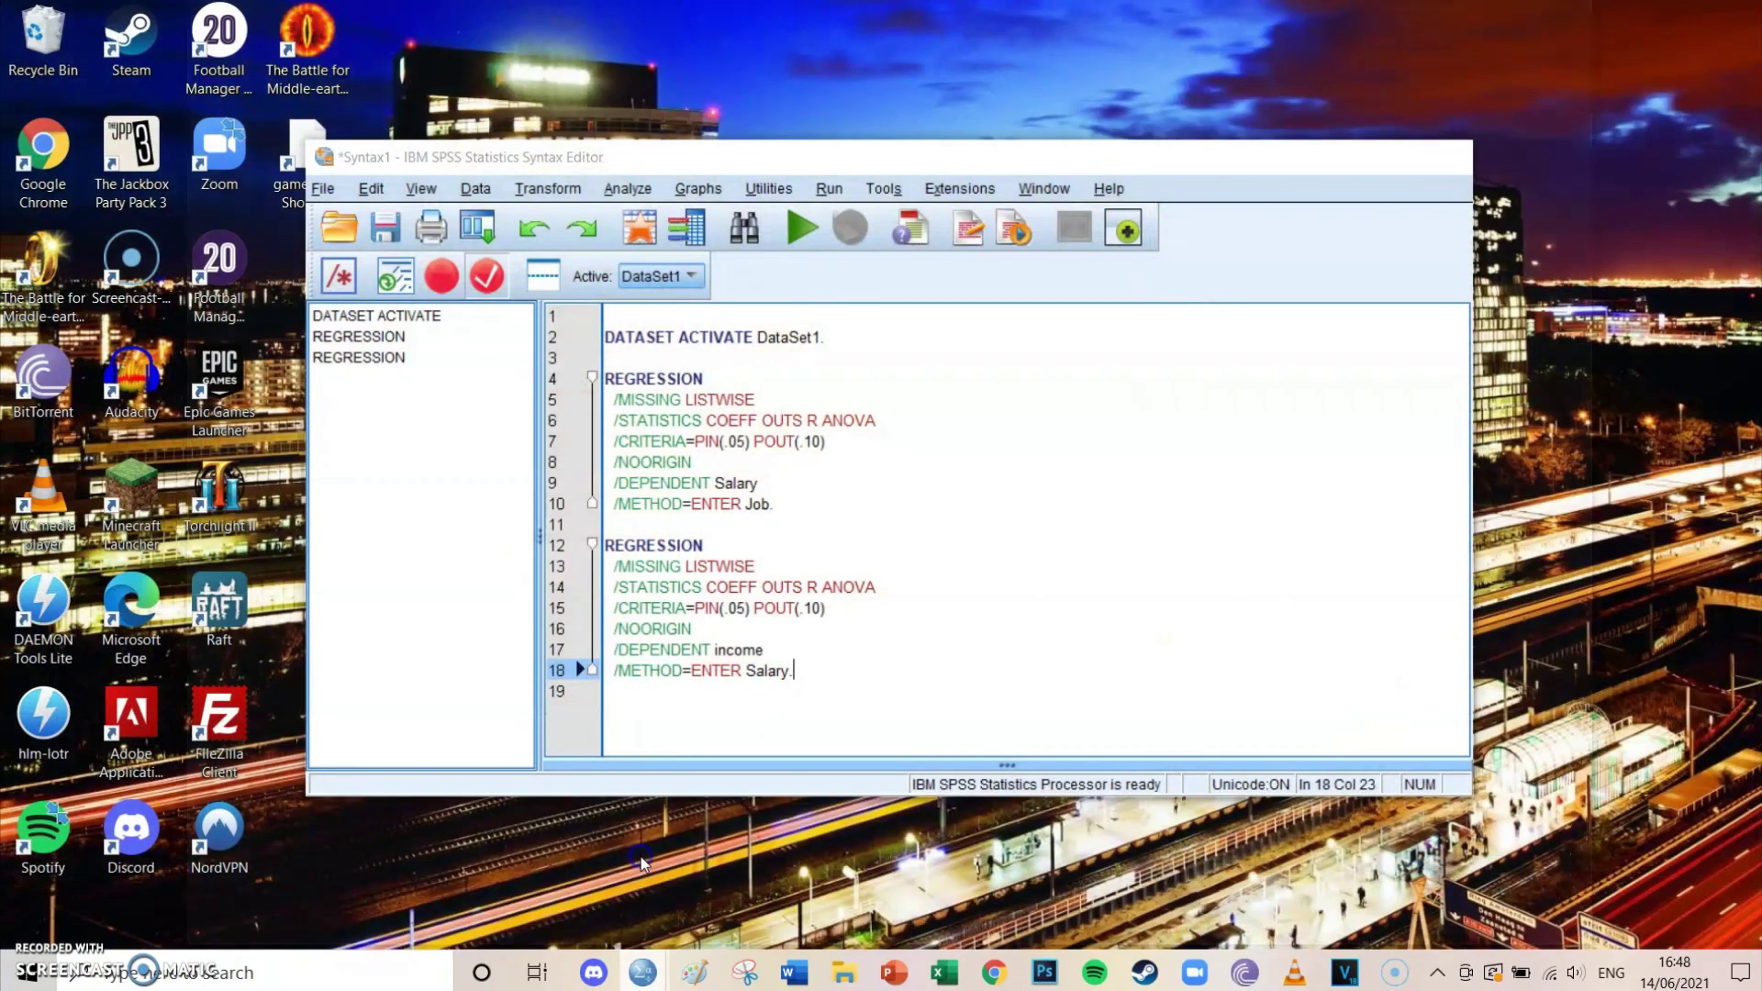
pyautogui.click(665, 876)
pyautogui.moveTo(809, 687); pyautogui.dragTo(598, 550)
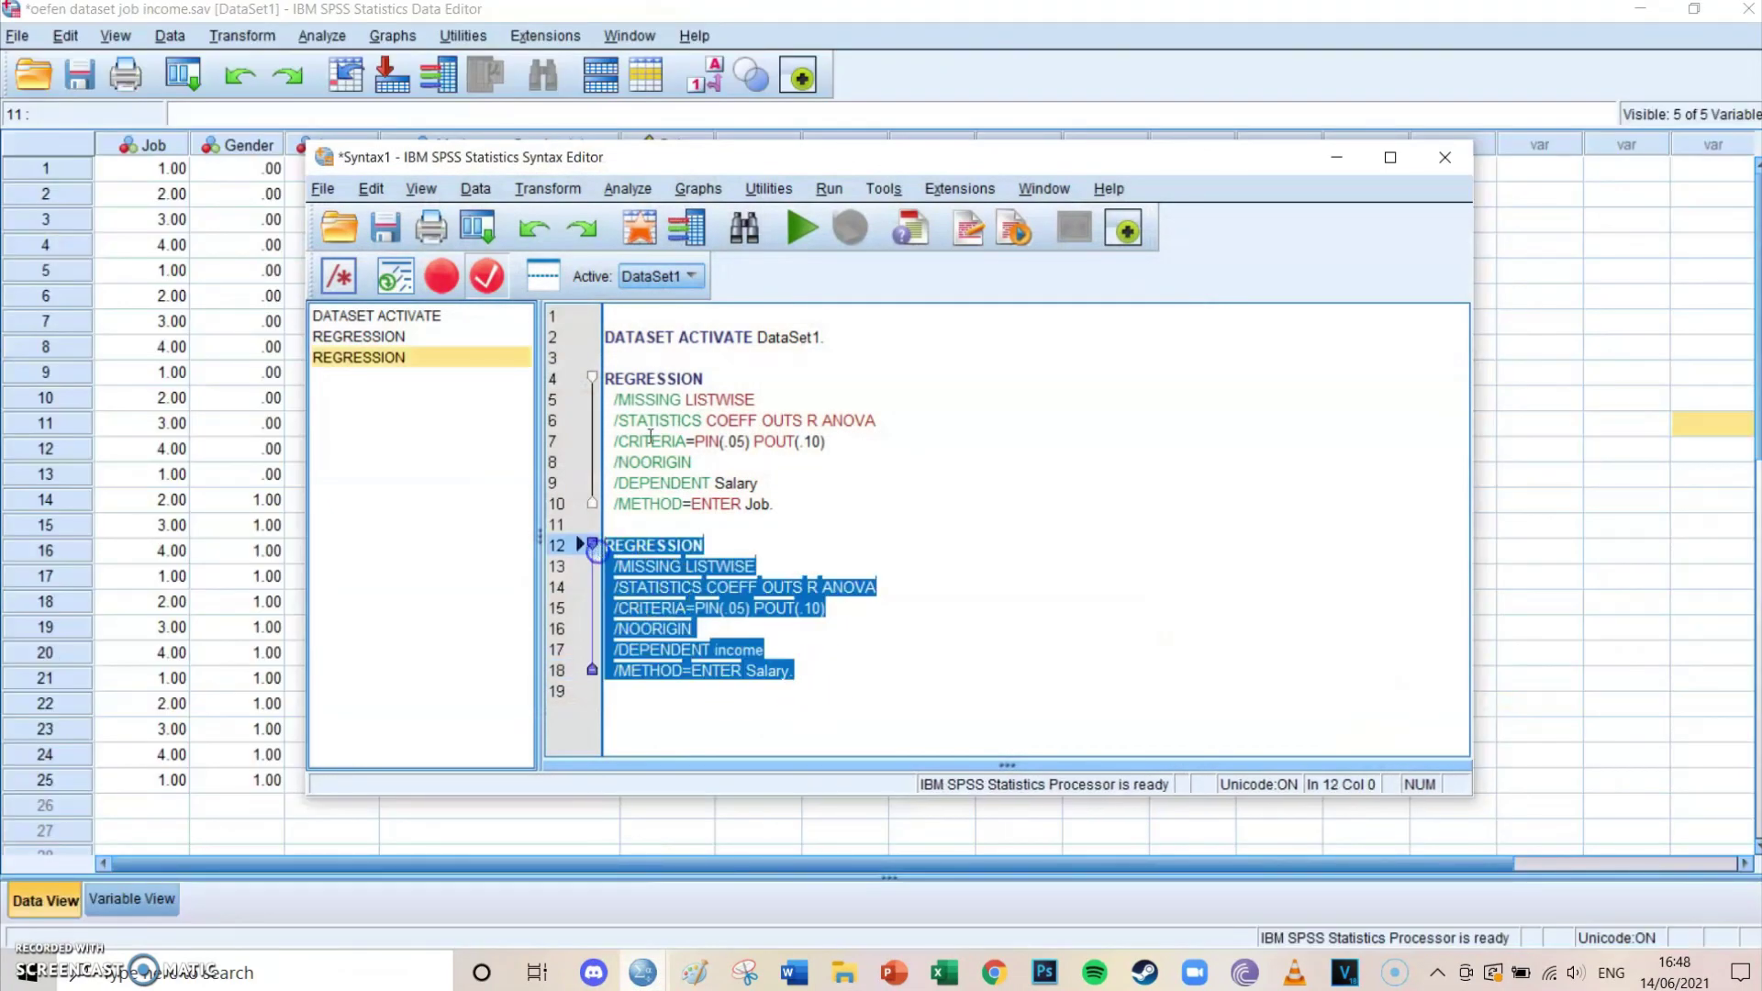
pyautogui.click(801, 228)
pyautogui.scroll(-2, 990, 532)
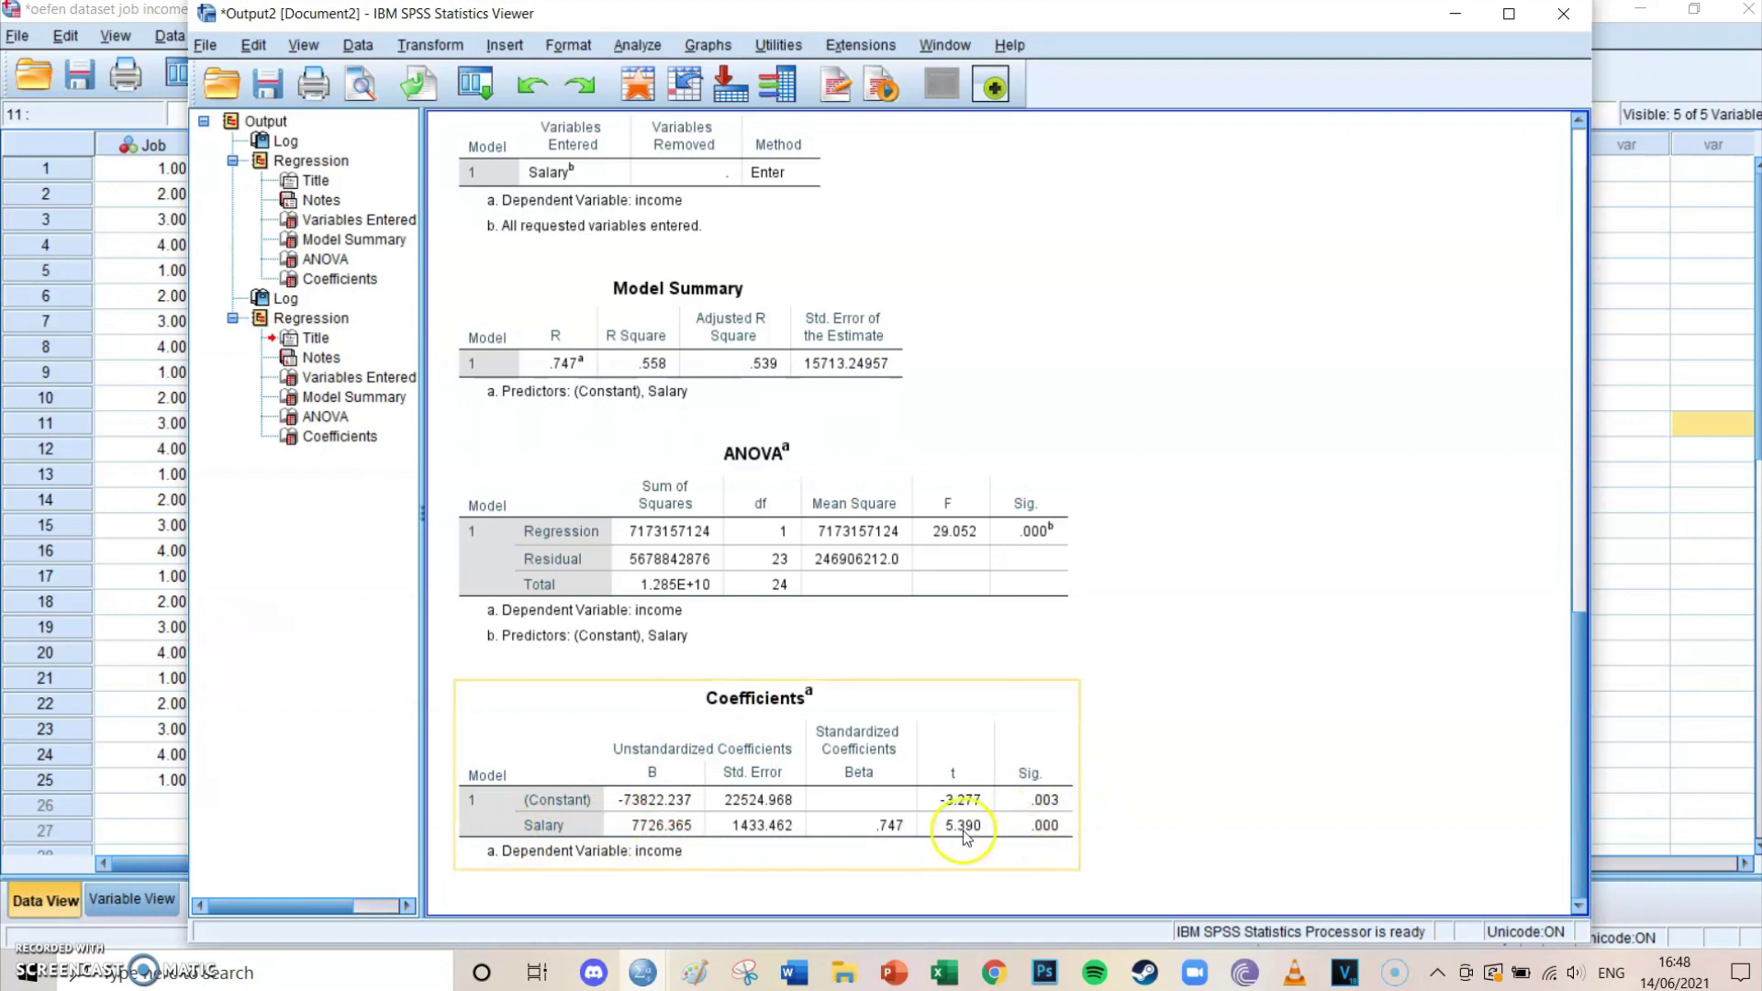
# - Enter 5.390 as tb in Chrome's Sobel calculator and calculate the t-based test results
pyautogui.click(994, 975)
pyautogui.click(354, 680)
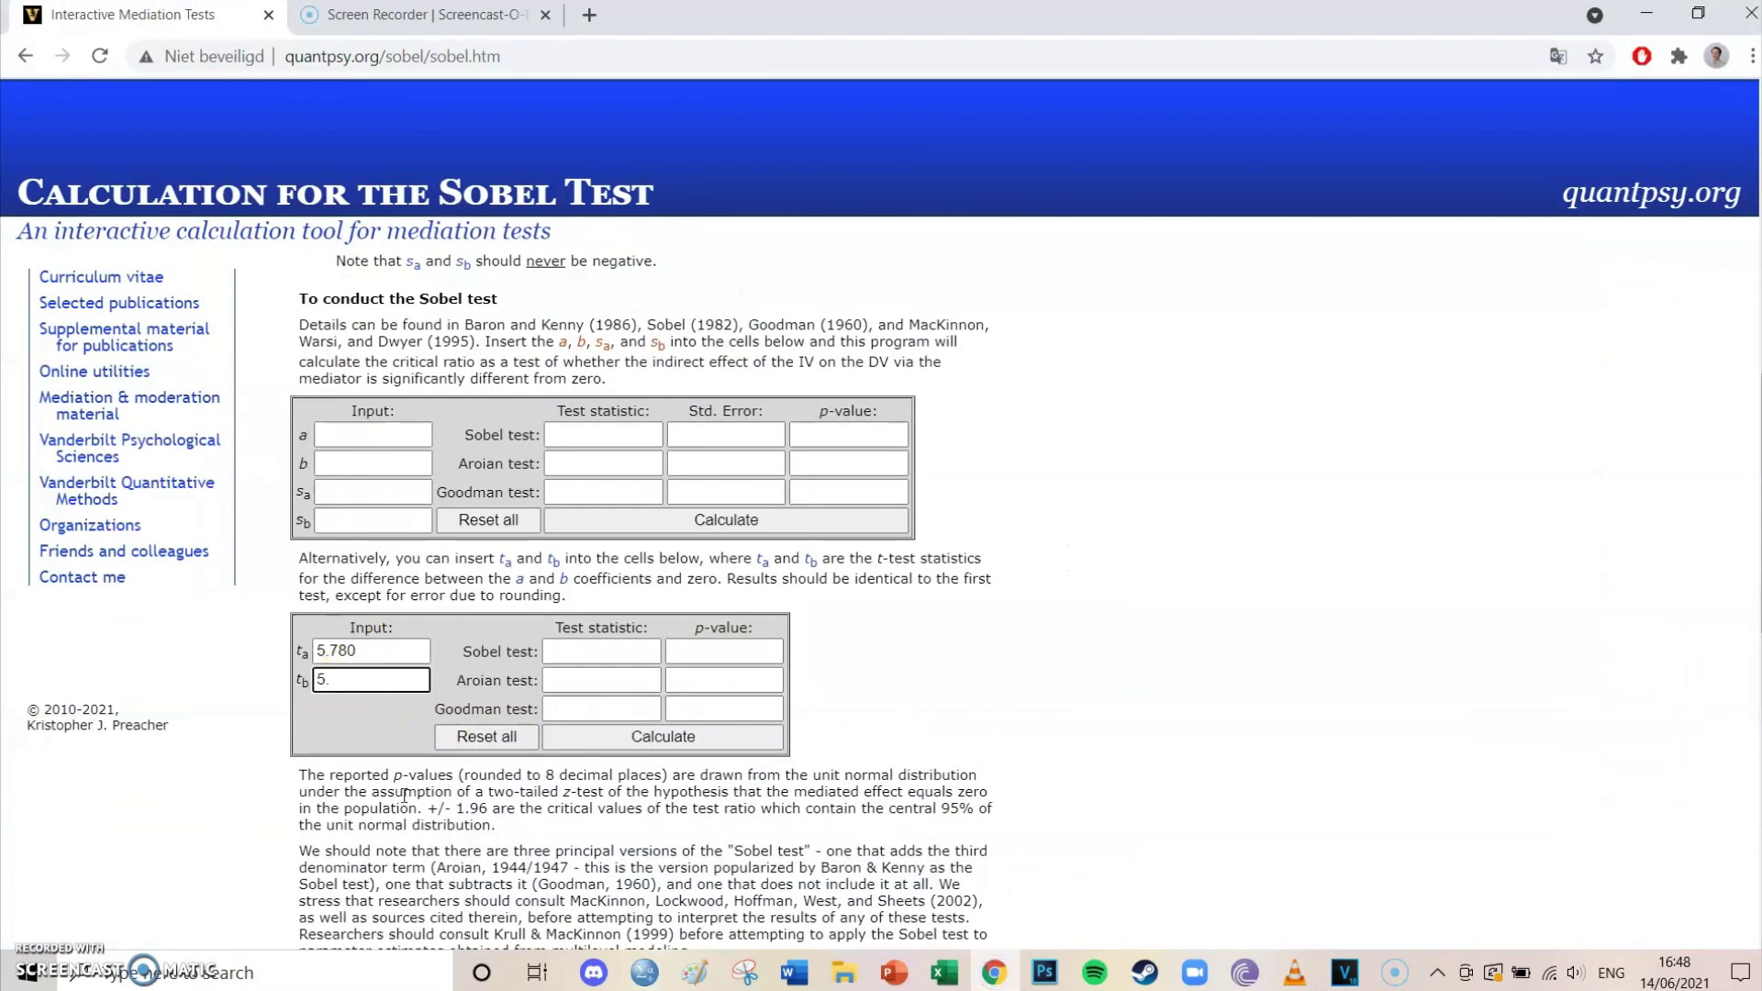
pyautogui.click(664, 742)
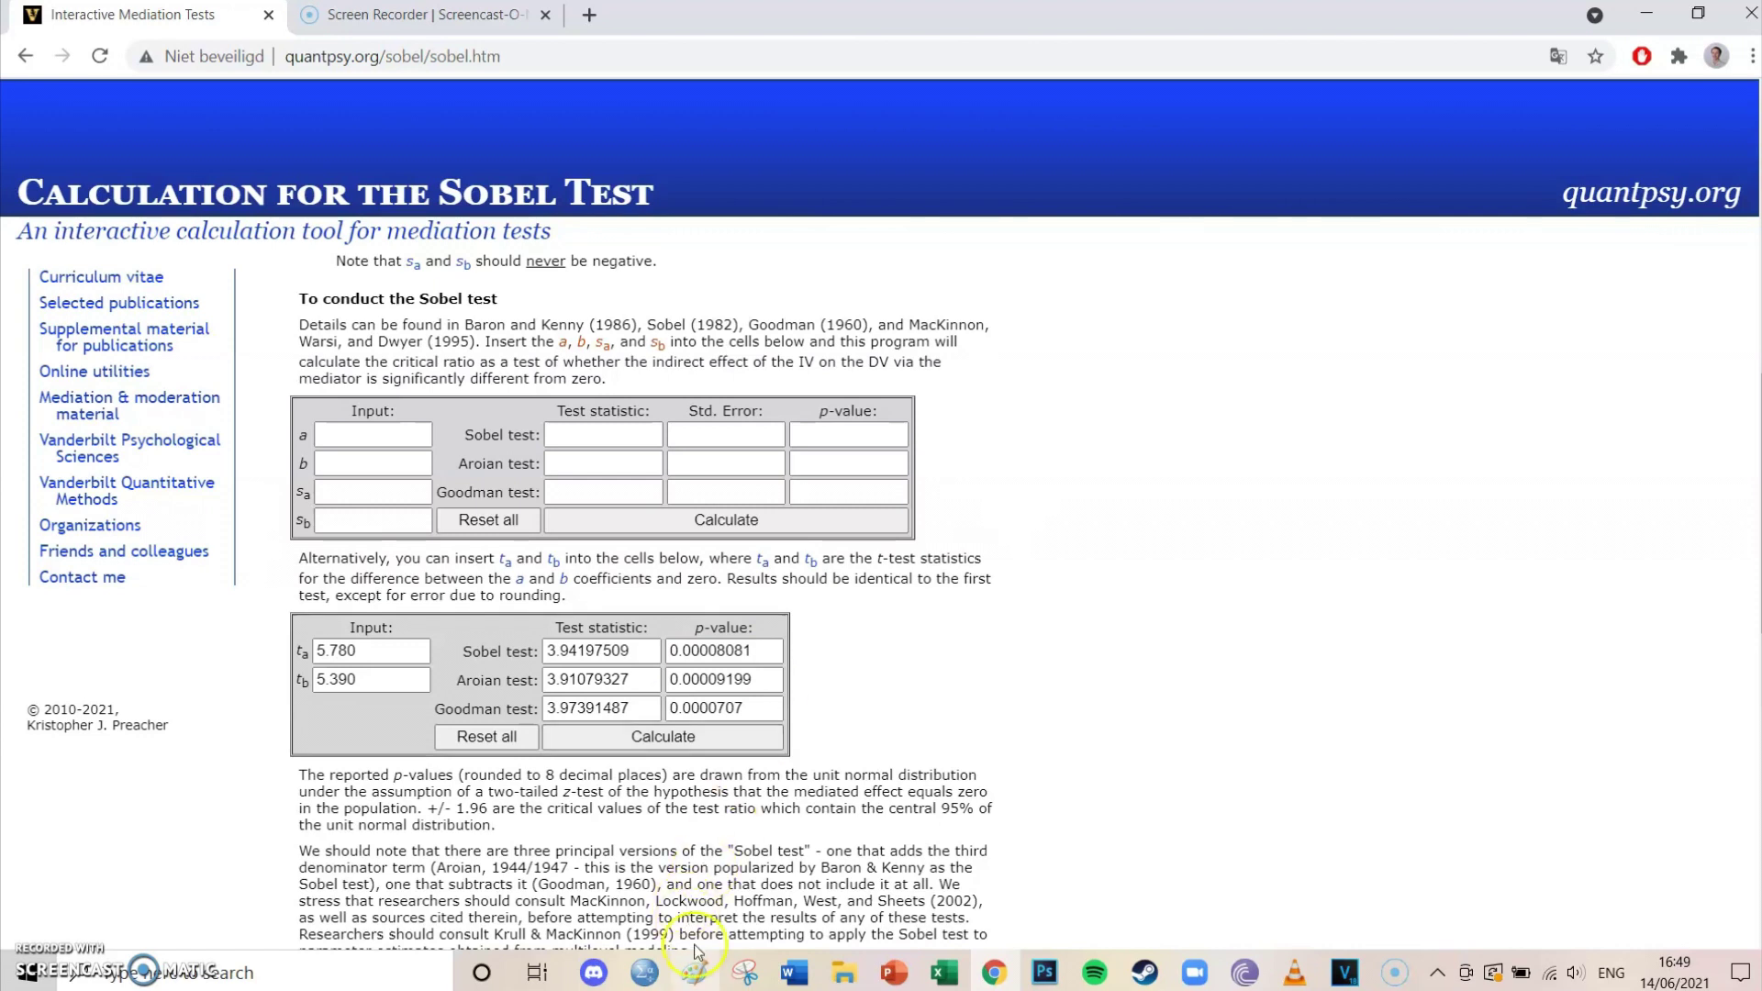
# - Switch to Paint and revisit the indirect path through Salary in the mediation diagram
pyautogui.click(694, 972)
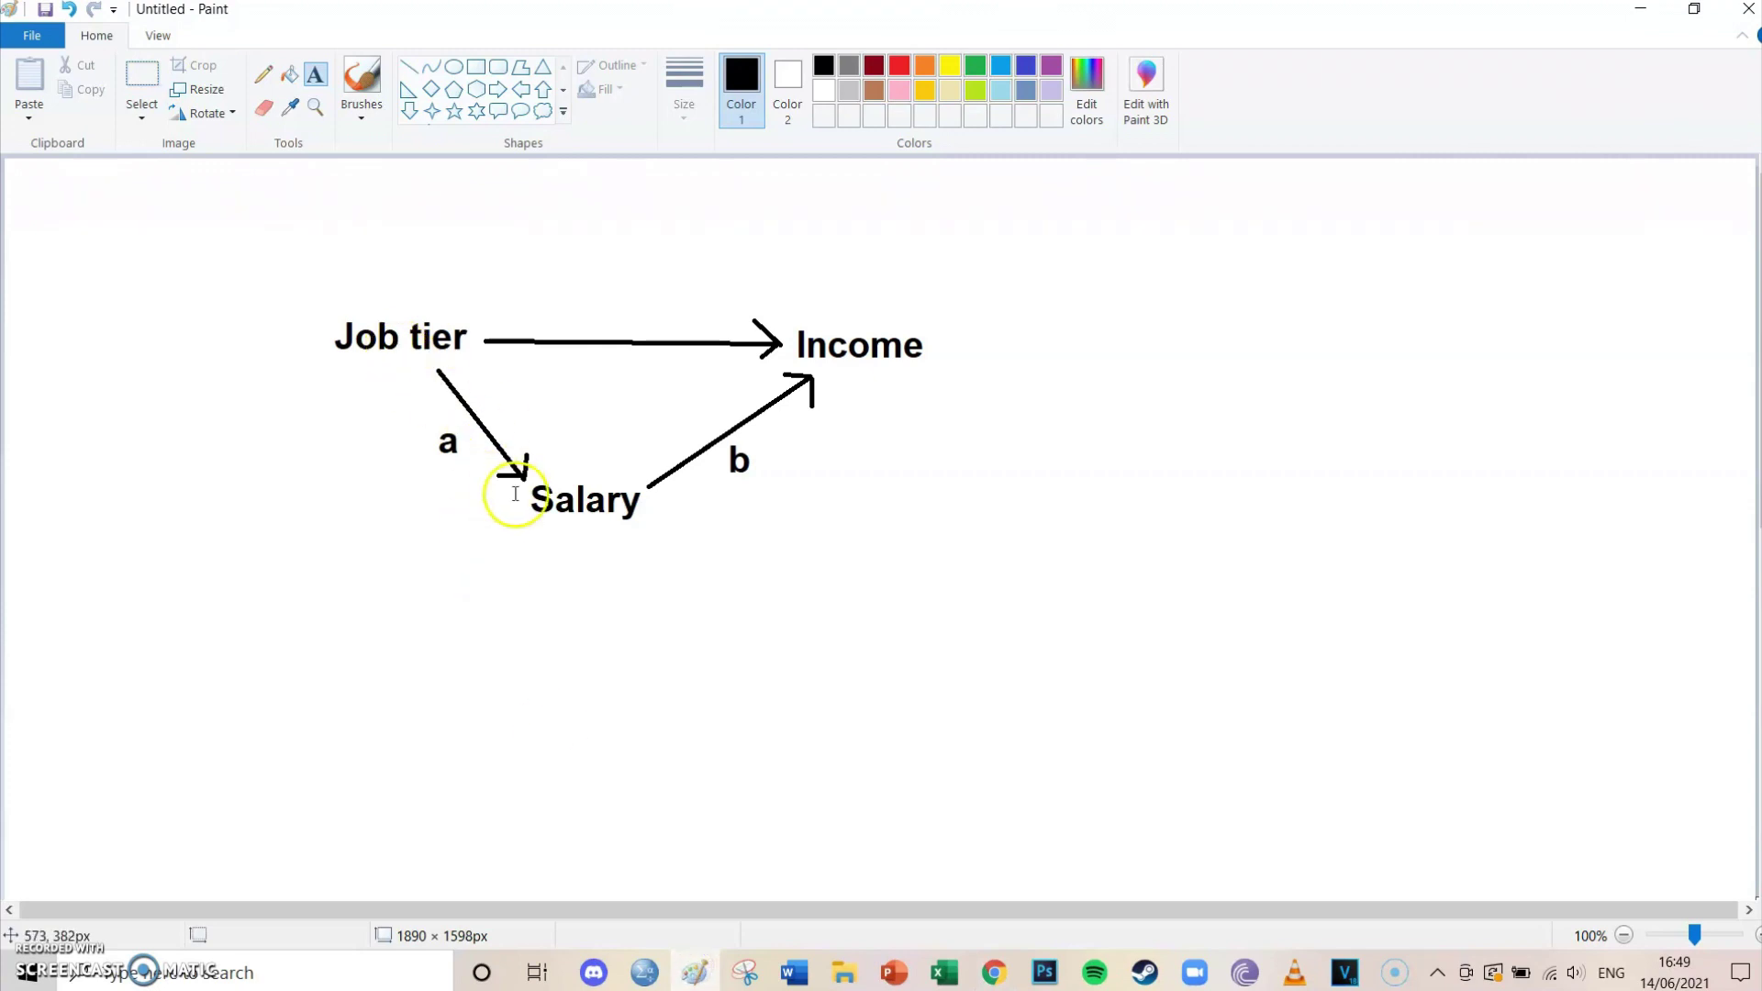